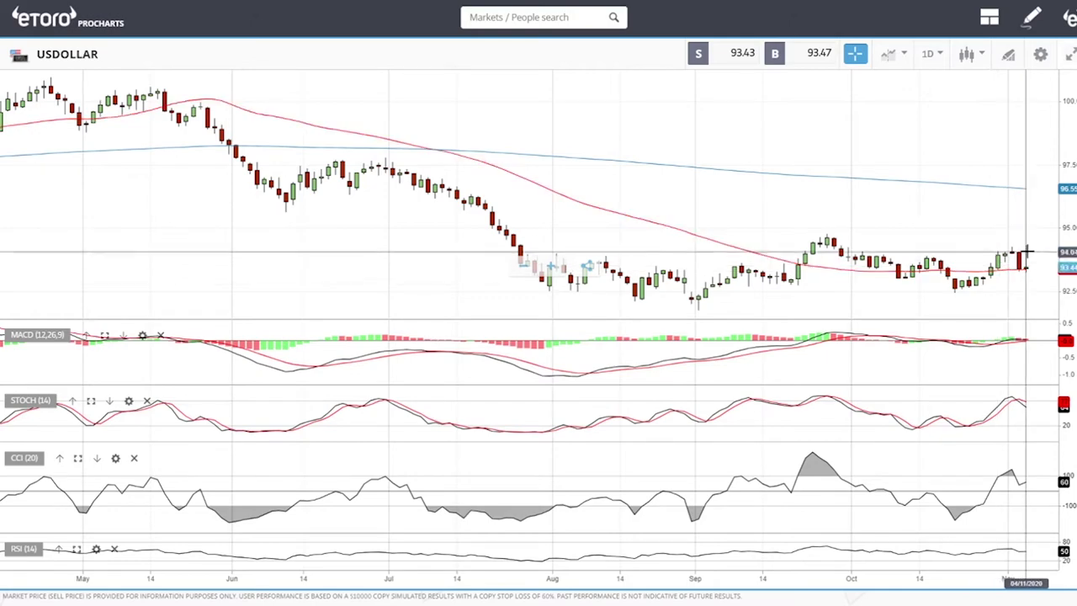
Draw a horizontal line at about 94.21 across the early-November highs on the USDOLLAR daily chart.
scroll(1033, 265, "up", 5)
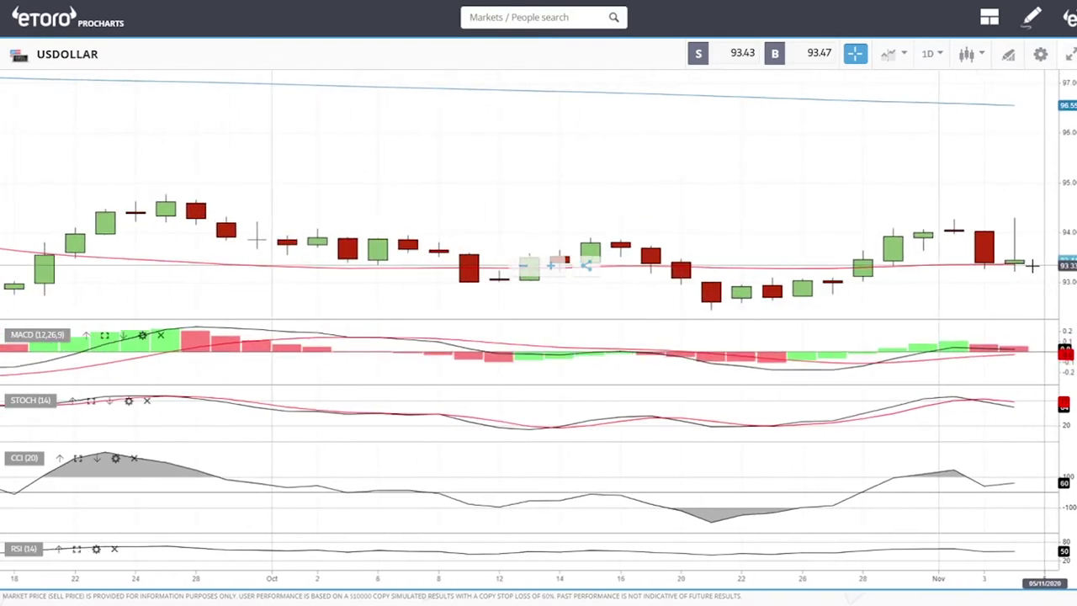
scroll(984, 266, "down", 4)
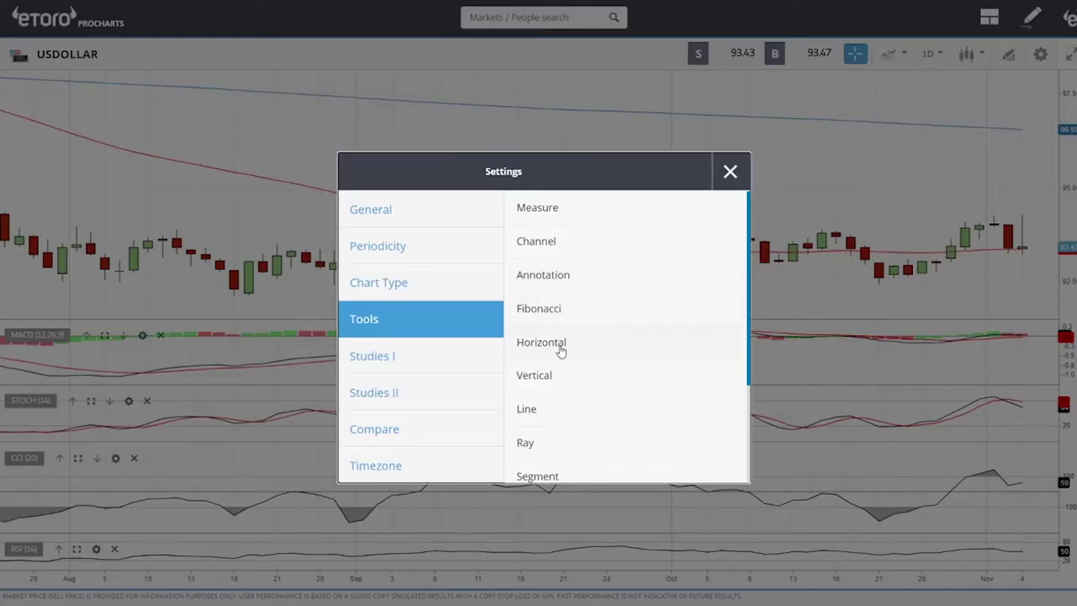
left_click(561, 282)
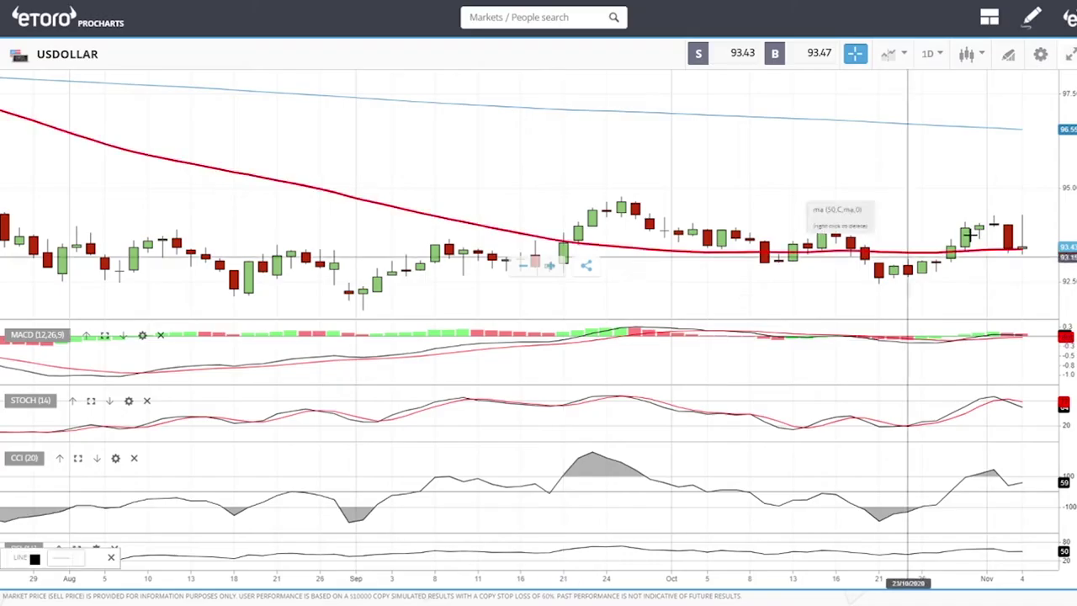
left_click(982, 218)
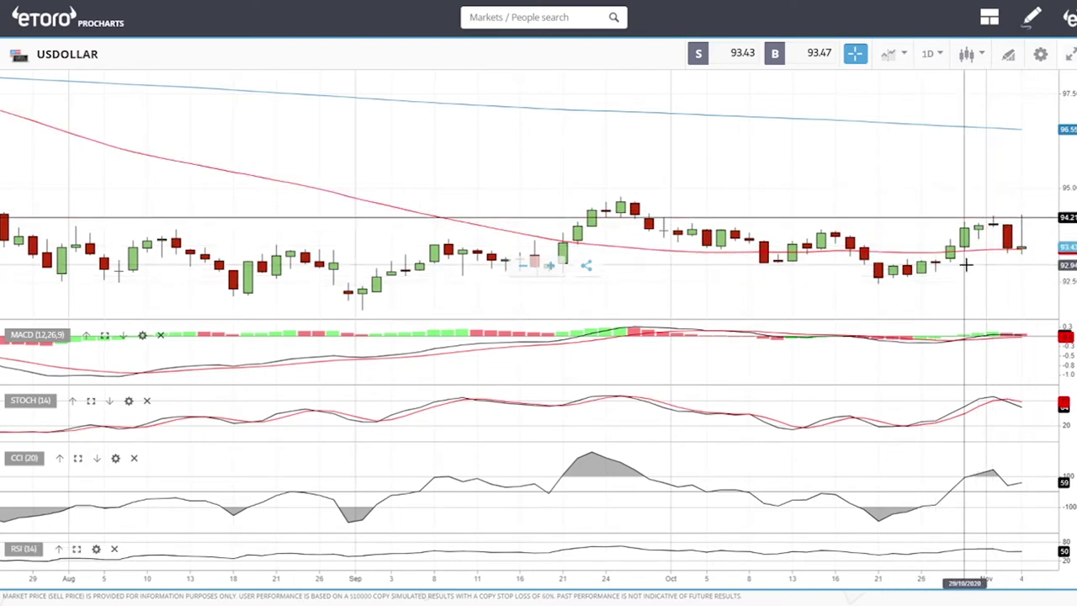
Draw a second horizontal line at about 94.75 along the late-September peak of the USDOLLAR chart.
left_click(1007, 57)
left_click(560, 343)
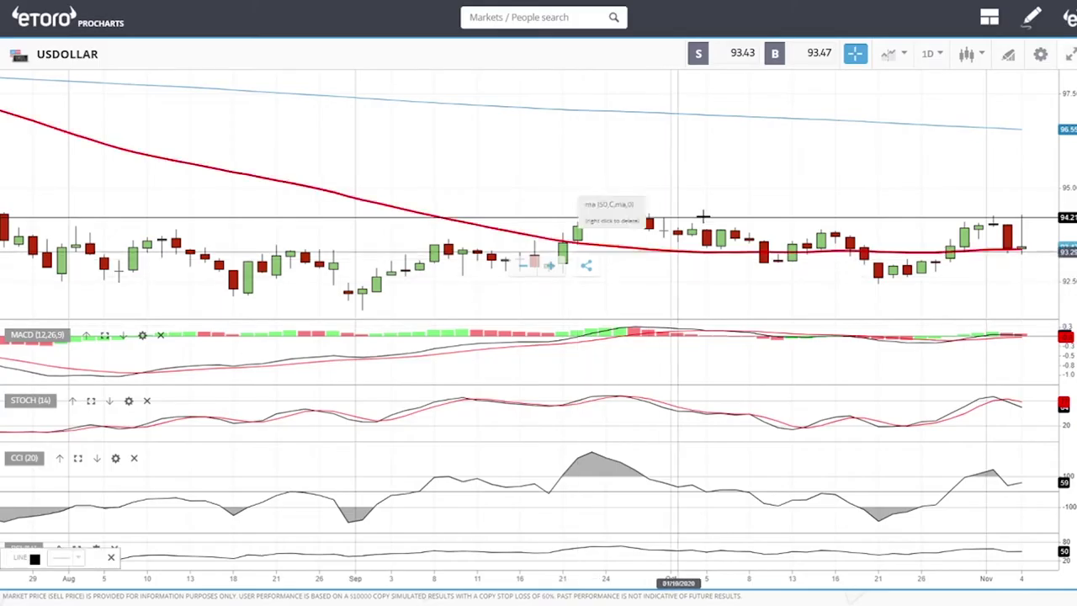
left_click(641, 197)
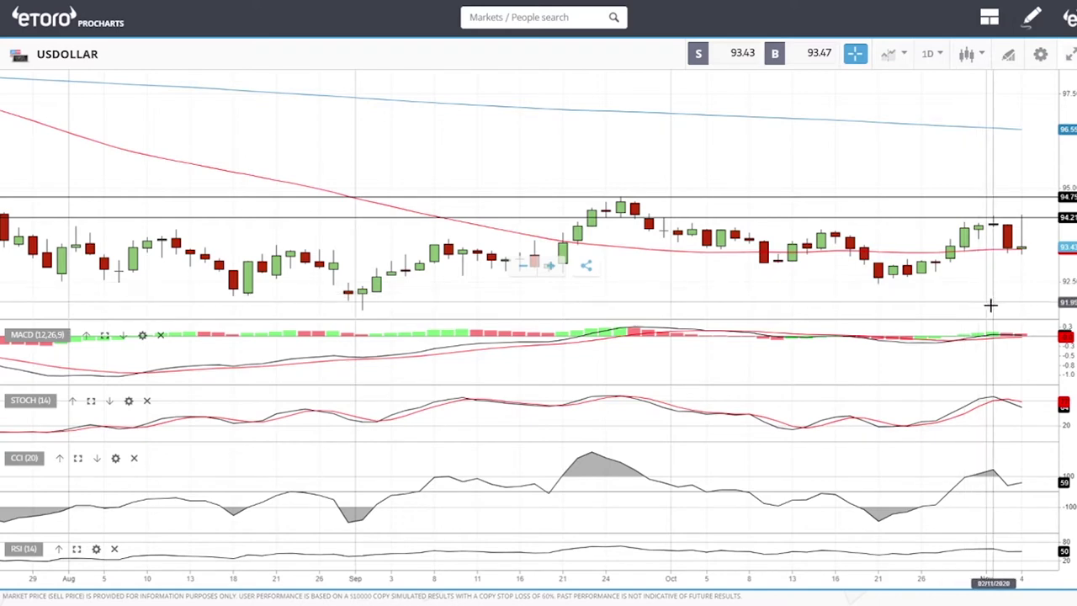
Search the markets for oil, open the OIL chart and examine its recent candles against the 50 and 200 moving averages.
scroll(1001, 290, "down", 4)
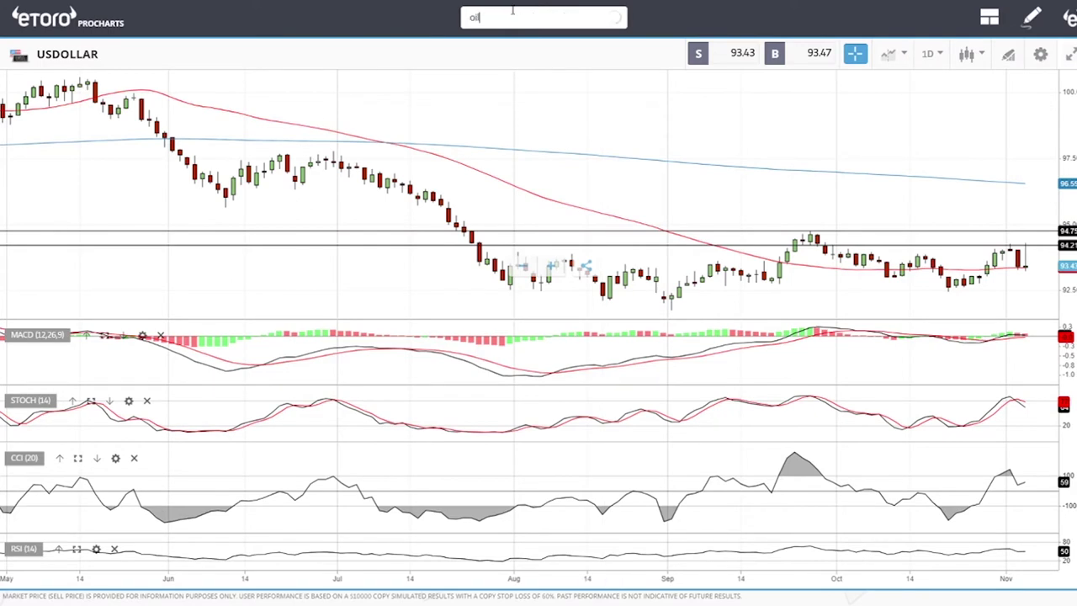
left_click(475, 74)
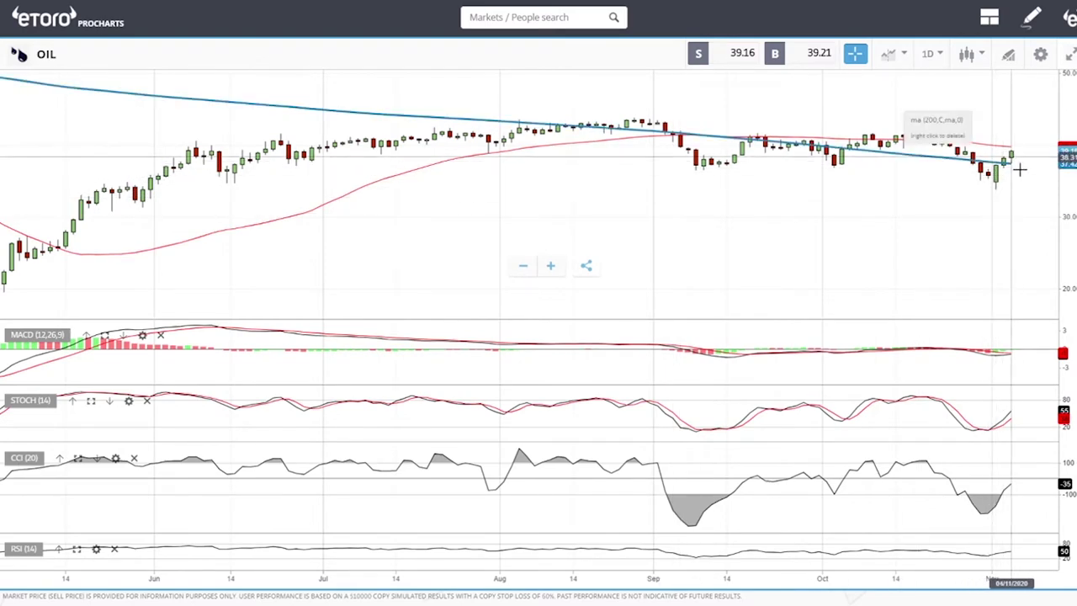
scroll(1028, 219, "up", 5)
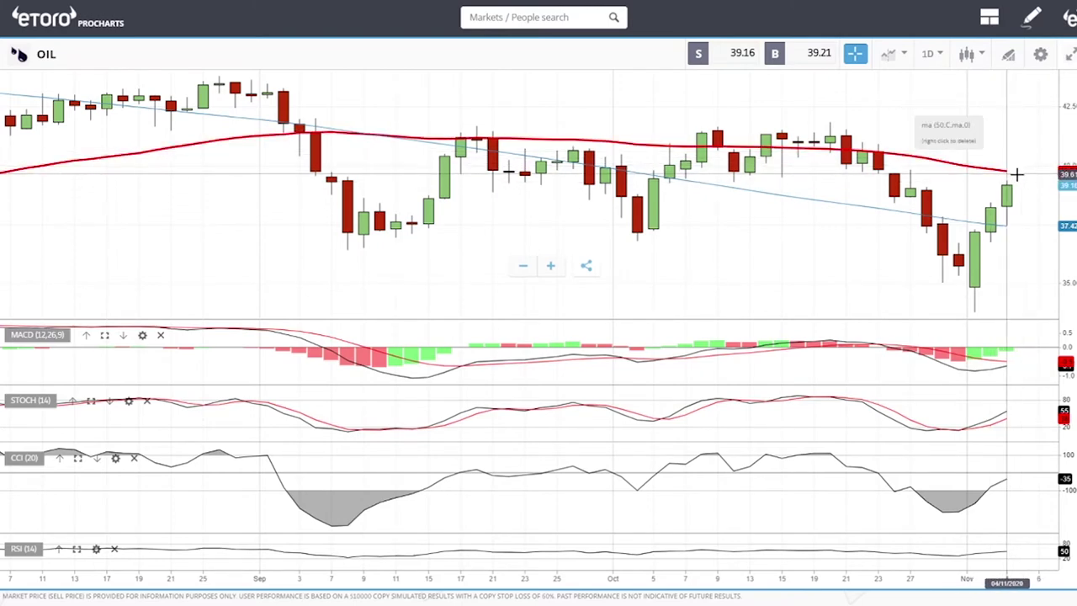
scroll(1028, 186, "down", 3)
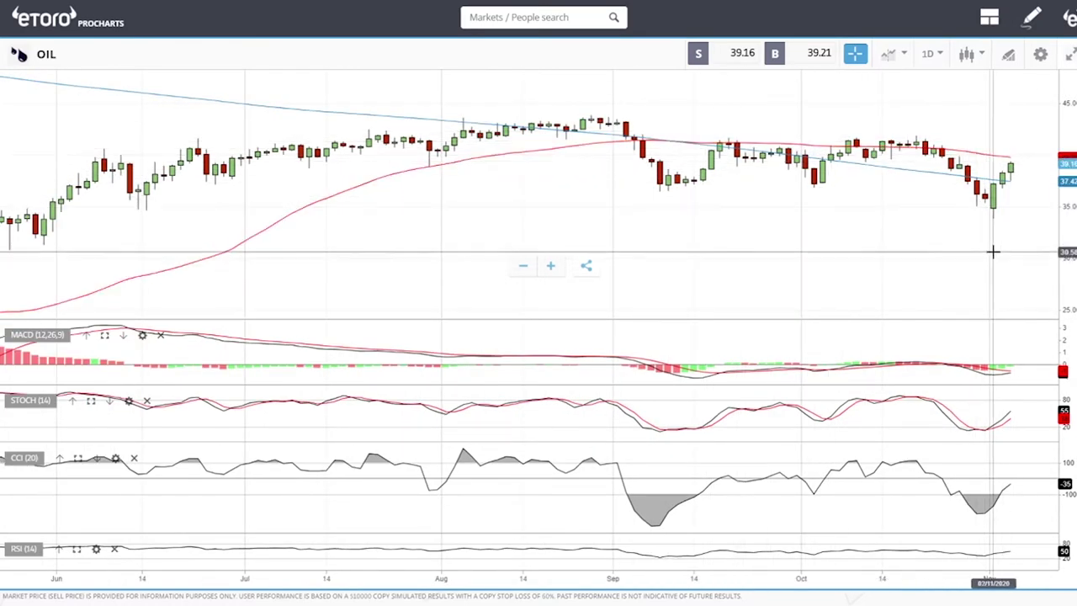
Draw a horizontal line at about 33.81 through the early-November low on the OIL chart.
left_click_drag(989, 240, 920, 238)
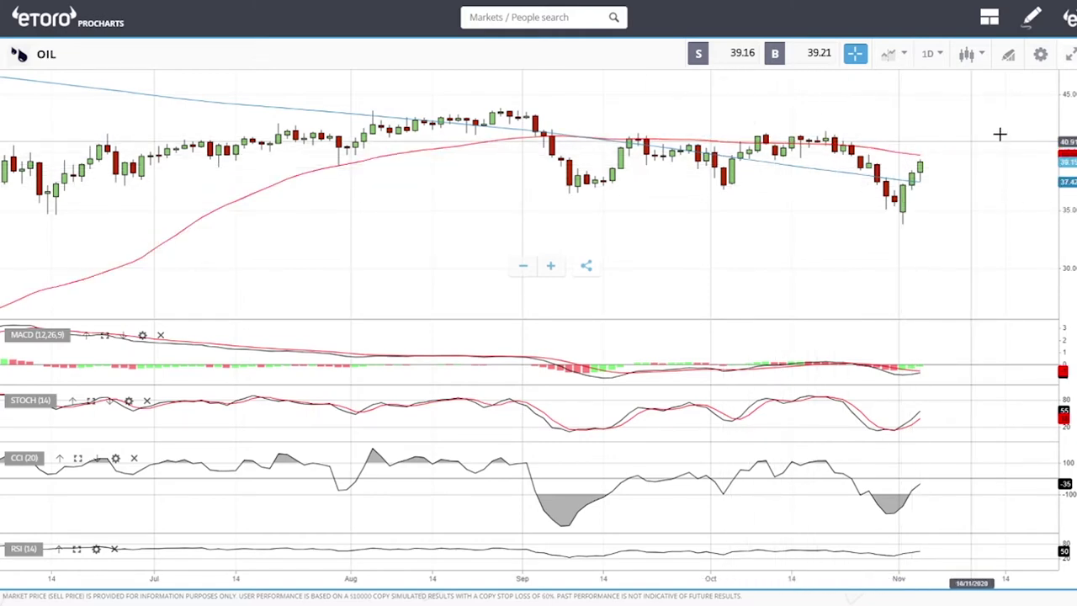
left_click(1040, 55)
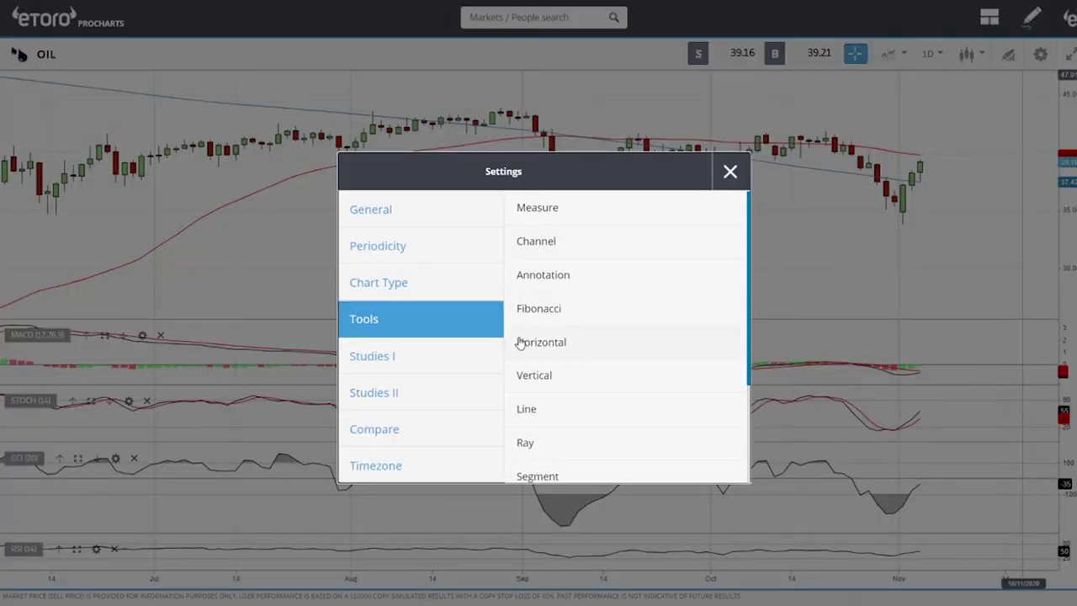
left_click(560, 352)
left_click(904, 223)
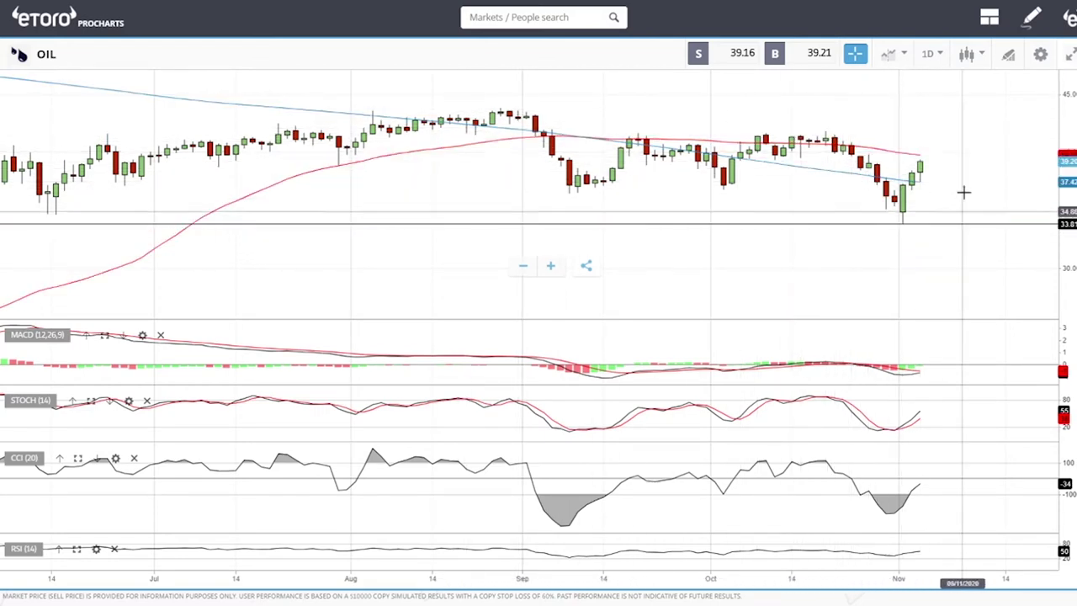
left_click_drag(903, 222, 905, 224)
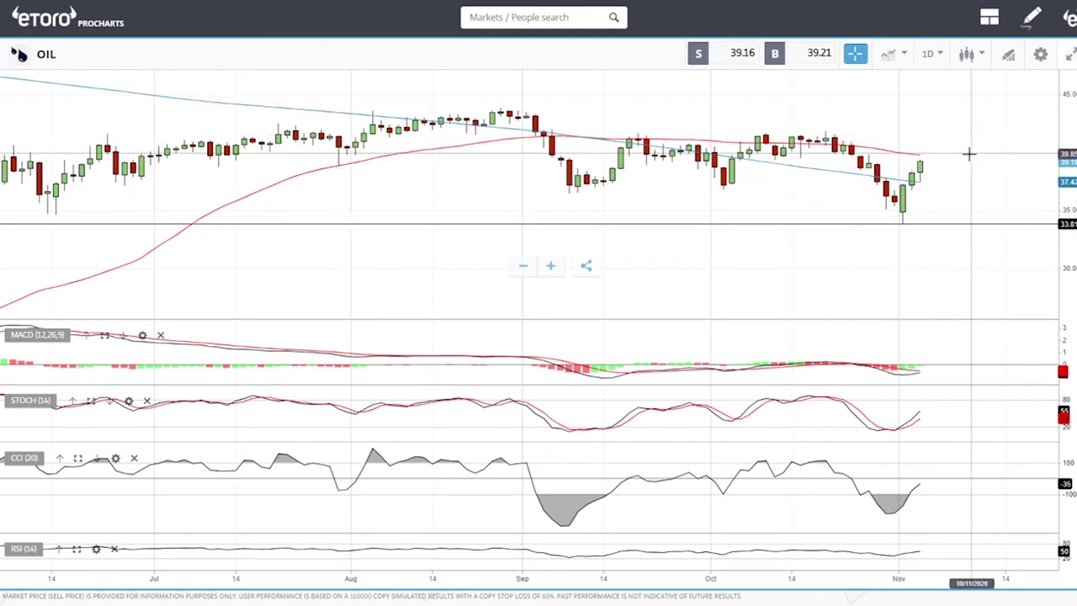
Search the markets for "nat" and open the NATGAS chart.
left_click(547, 22)
type("n")
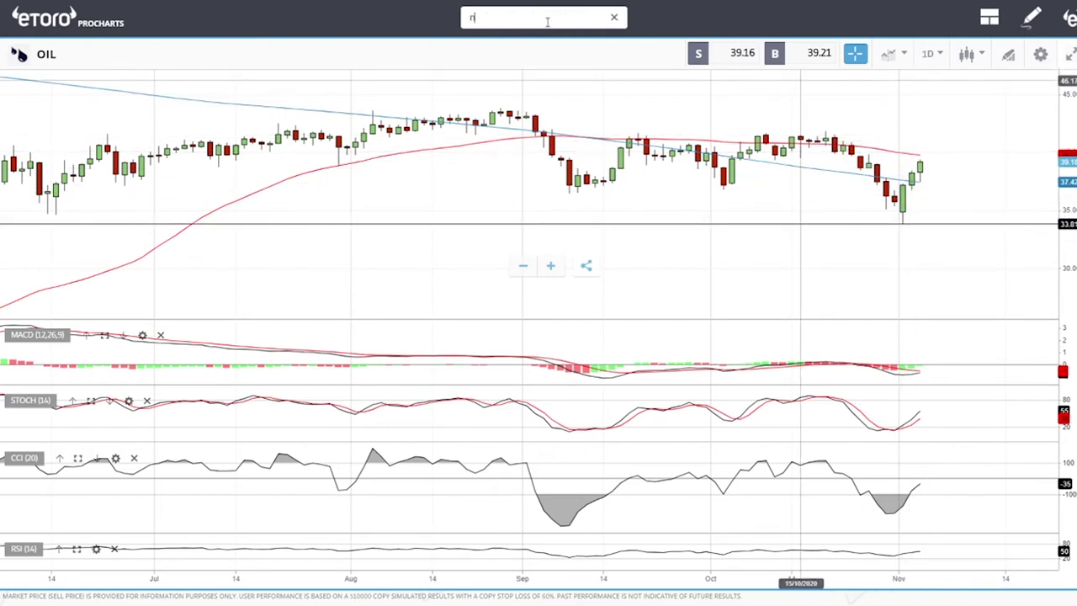
type("at")
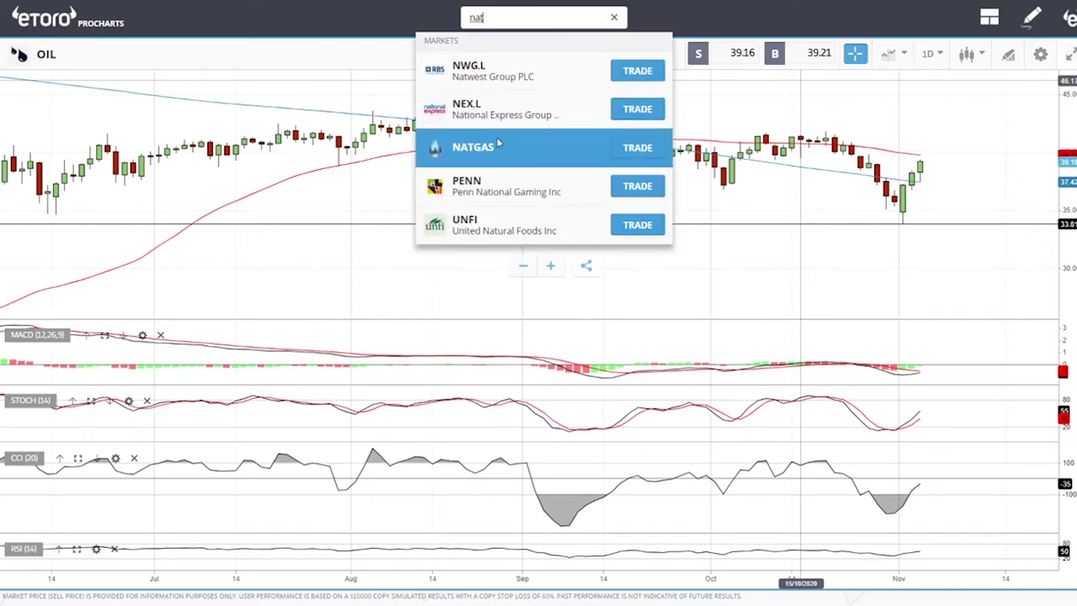
left_click(472, 147)
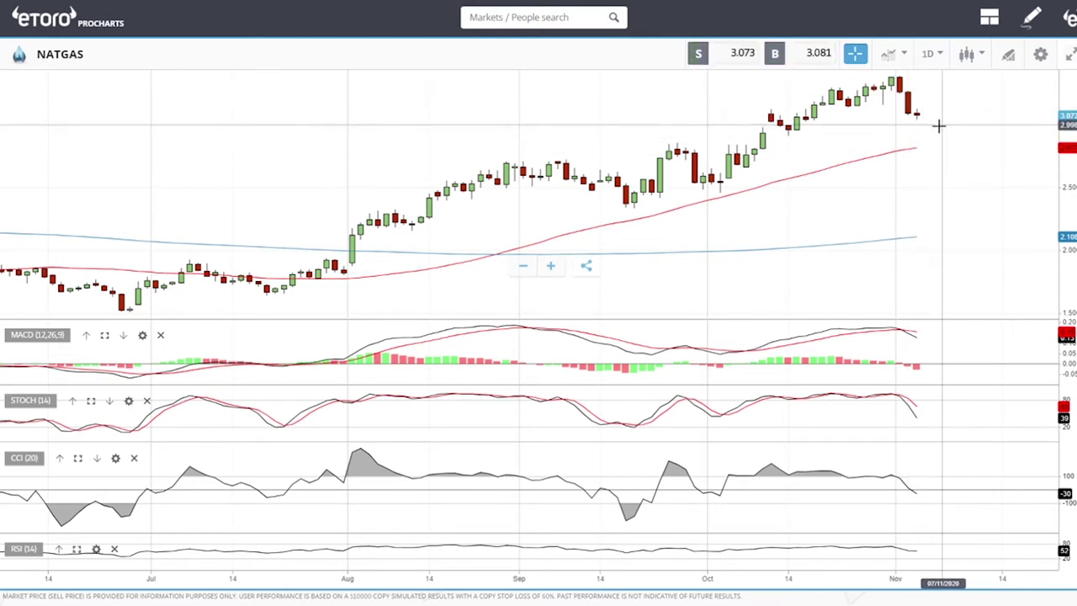
left_click(1012, 55)
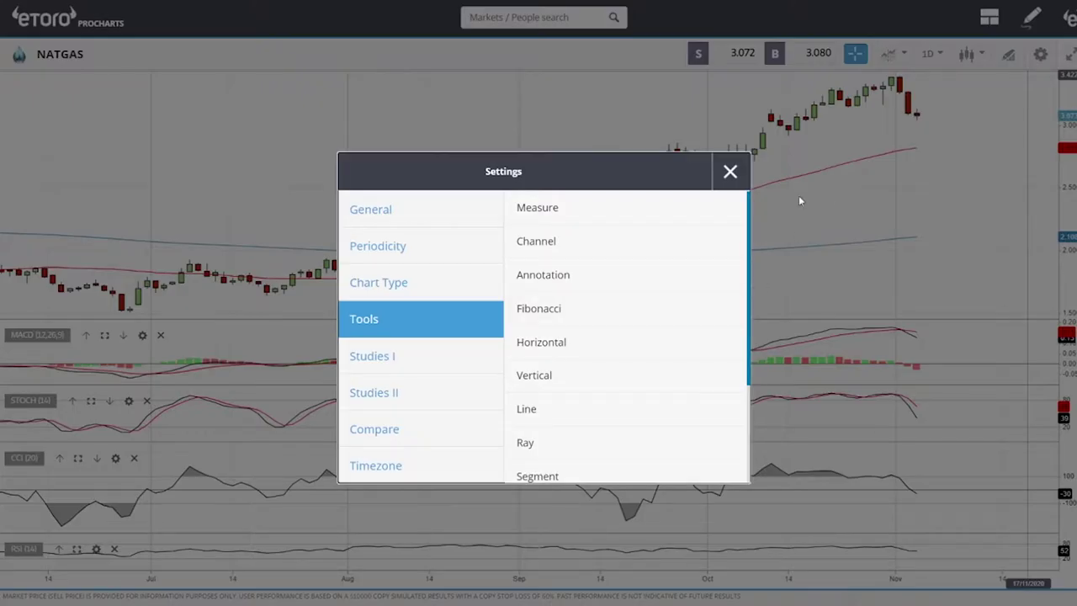
left_click(729, 173)
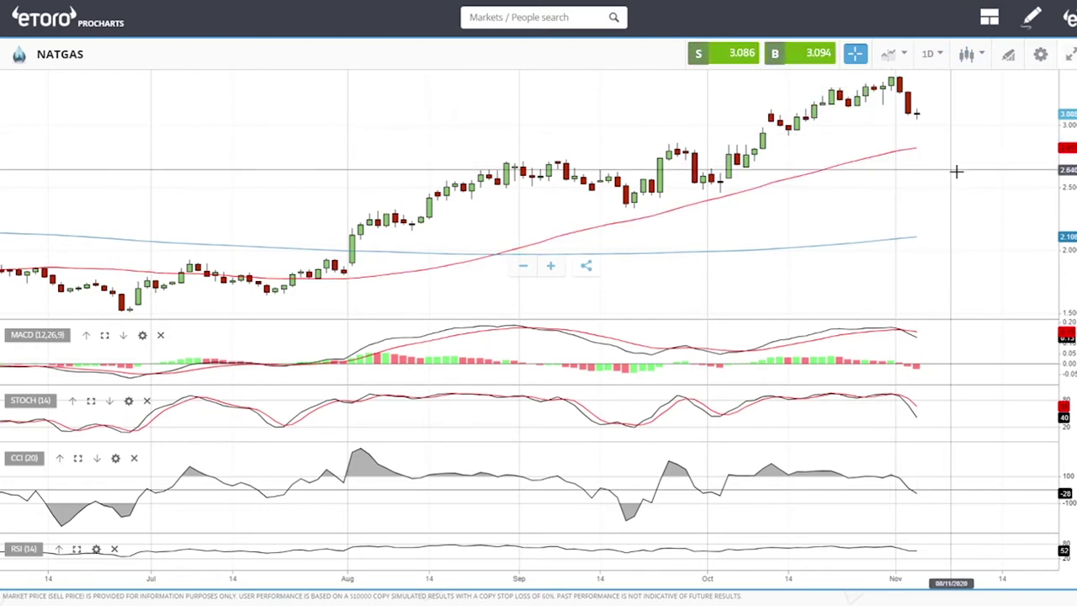
Search the markets for "cop" and open the COPPER chart.
left_click(532, 17)
type("cop")
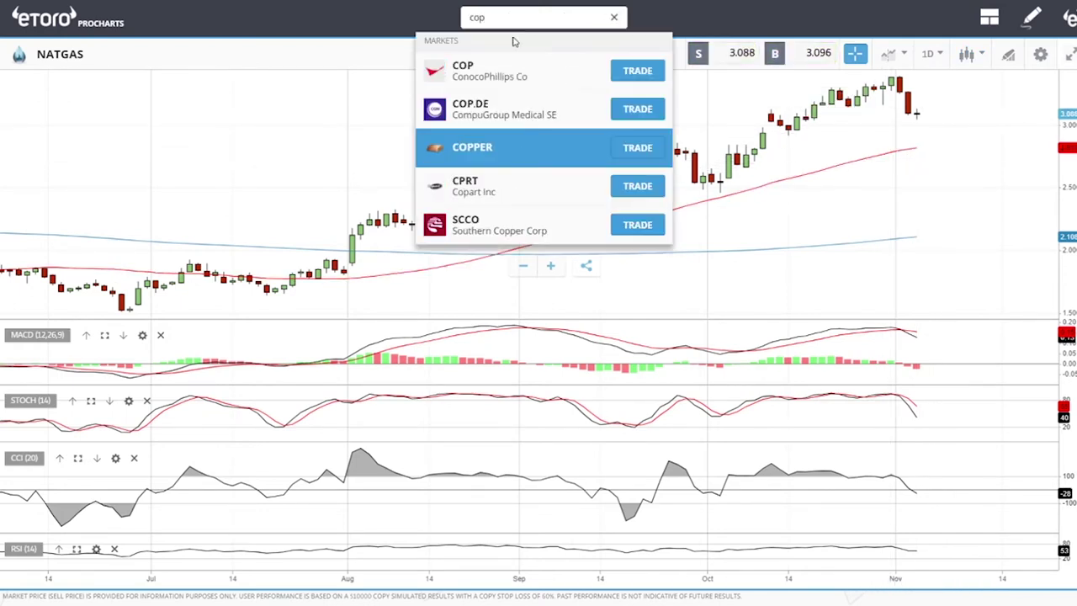
left_click(505, 141)
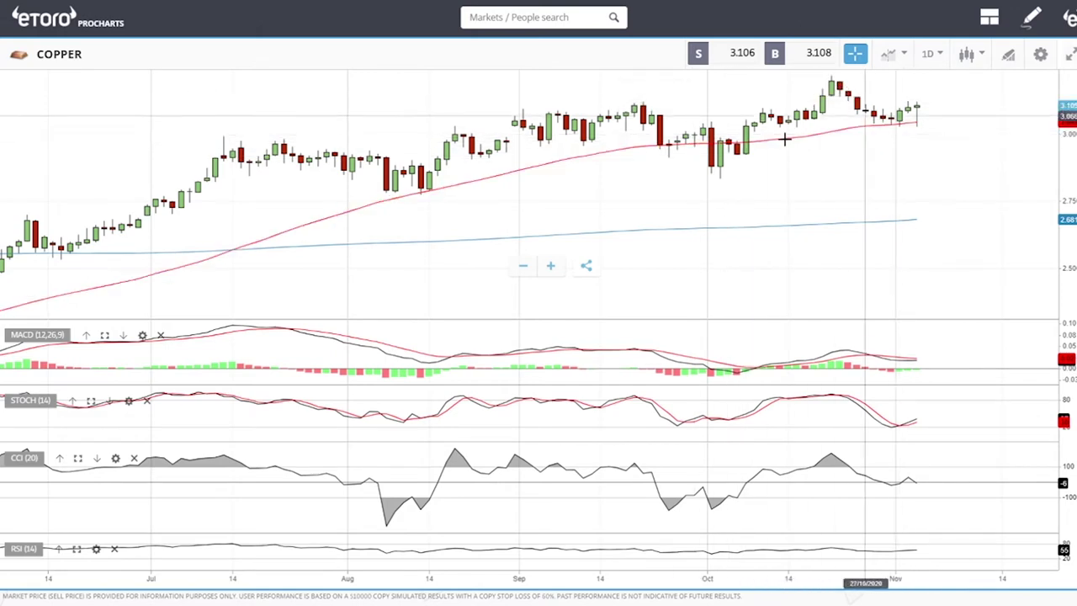
Draw a horizontal line at about 3.203 along the October peak of the COPPER chart.
scroll(895, 135, "down", 5)
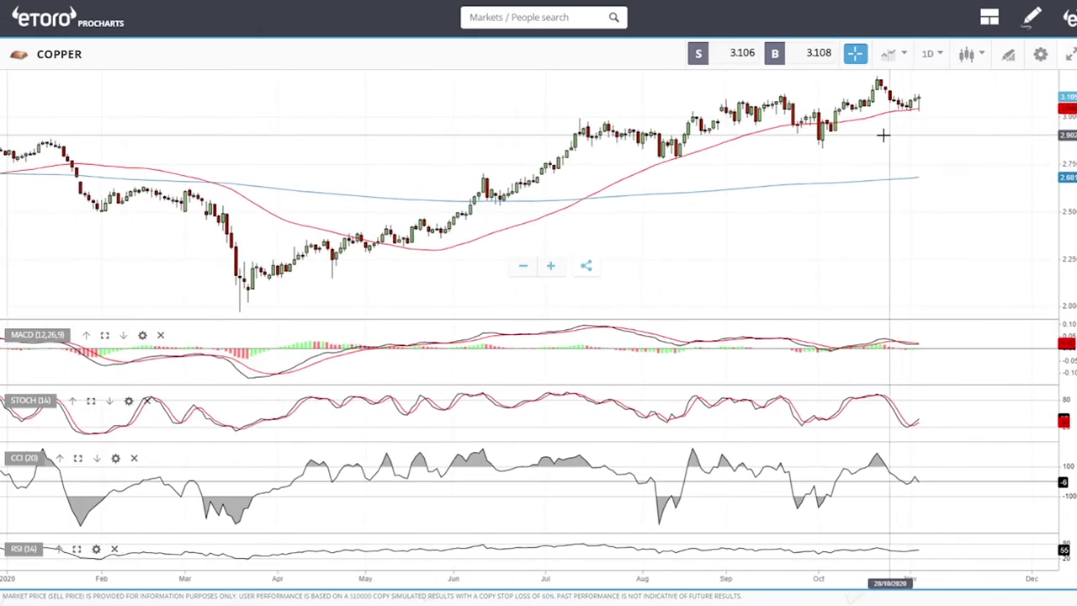
left_click(1041, 54)
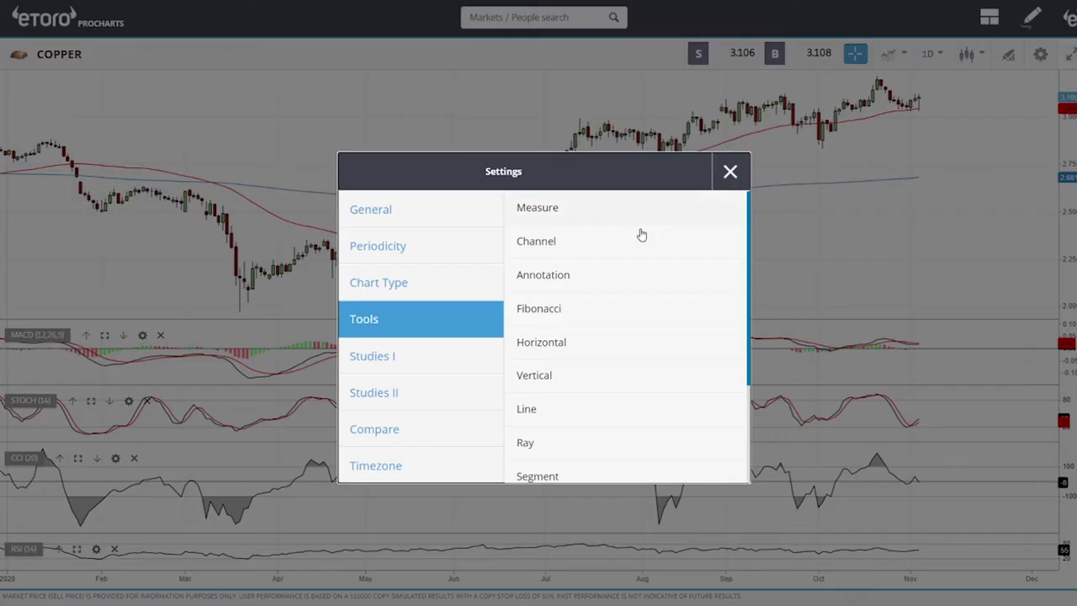
left_click(573, 343)
left_click(925, 76)
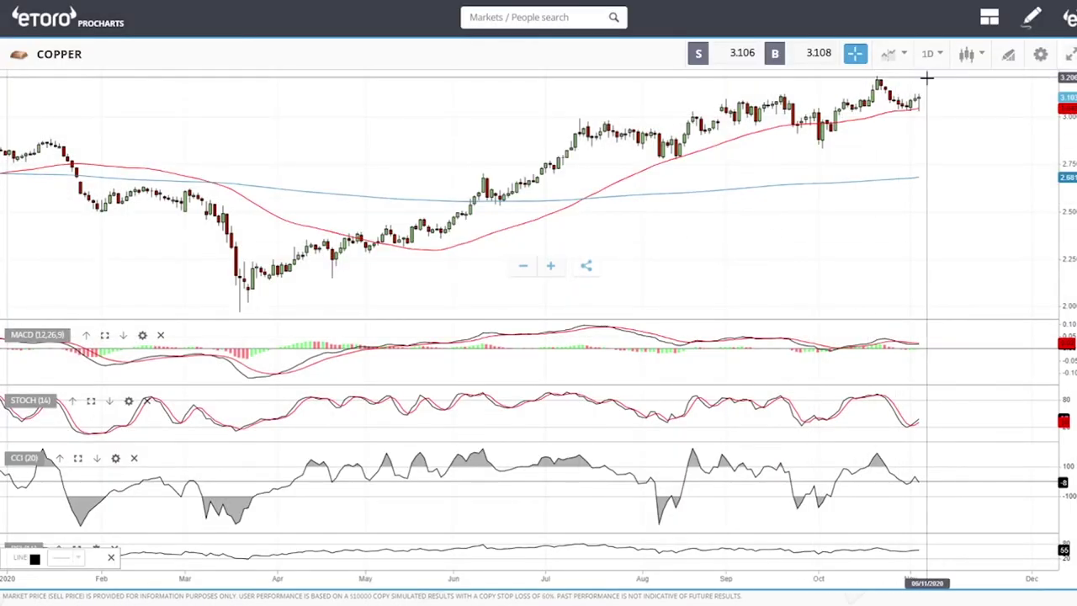
Draw a second horizontal line at about 2.827 along the early-October low of the COPPER chart.
left_click(1008, 55)
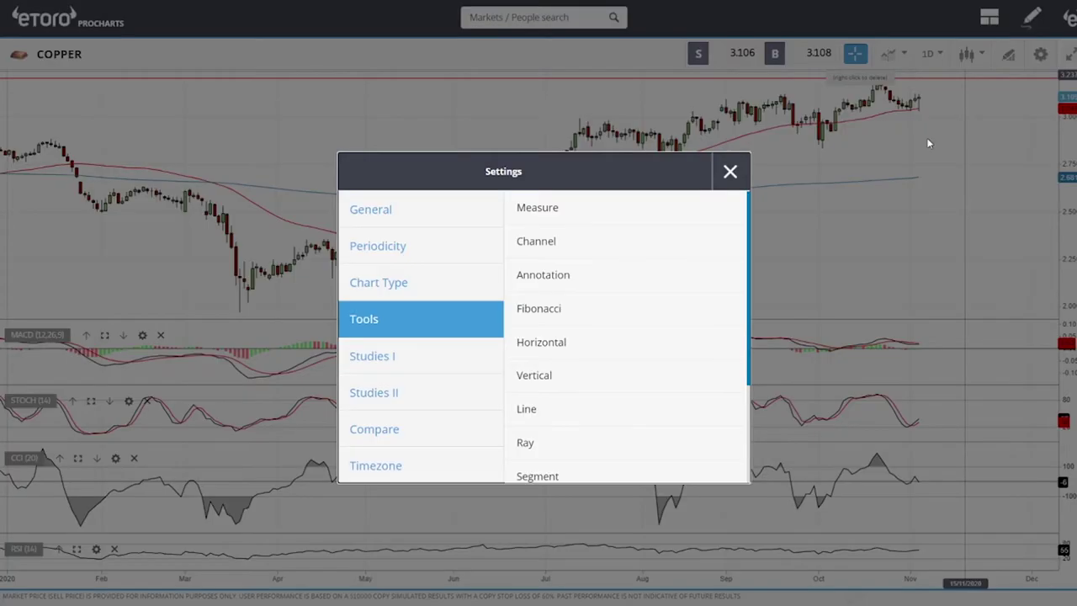
left_click(567, 344)
left_click(942, 186)
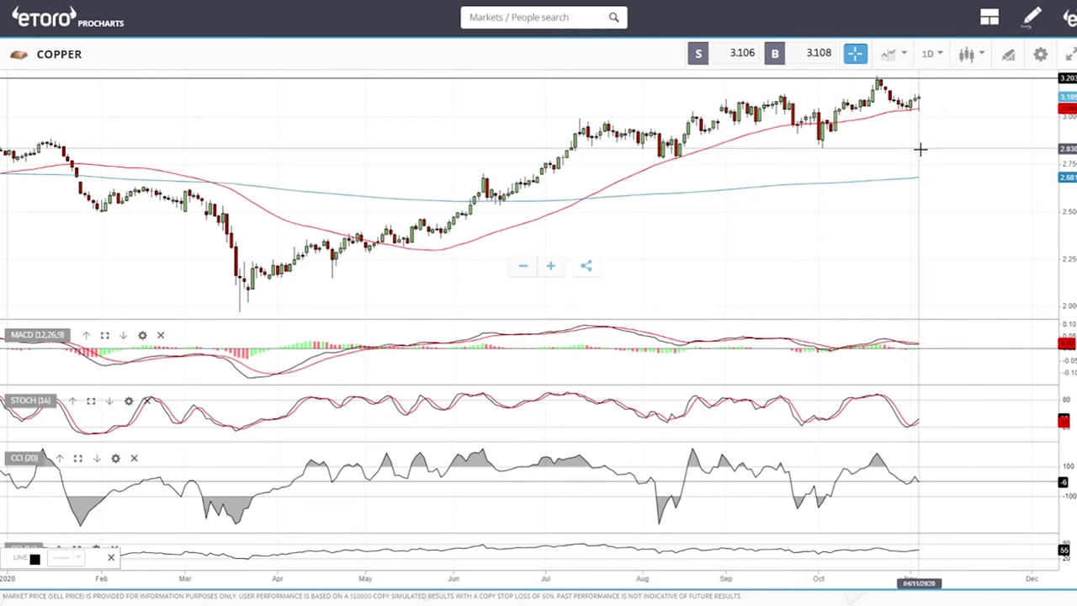
left_click(920, 149)
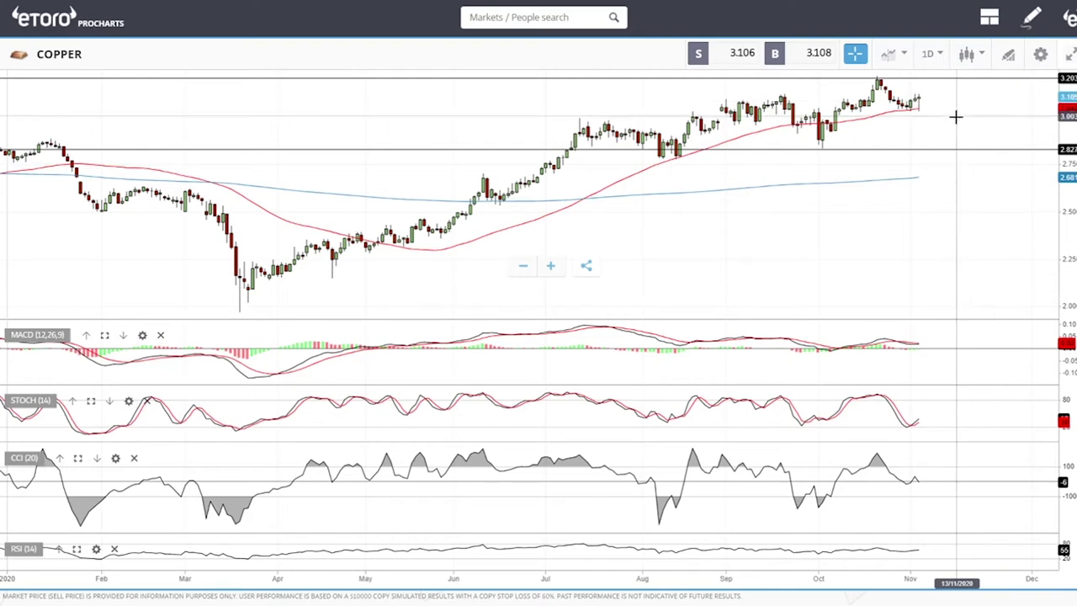
right_click(926, 83)
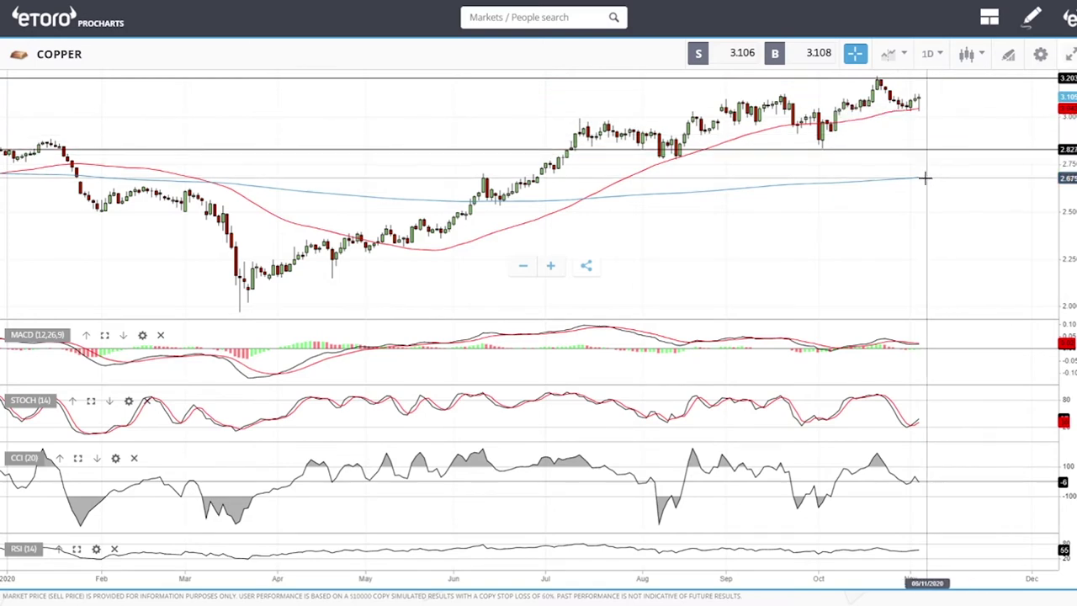
left_click(965, 165)
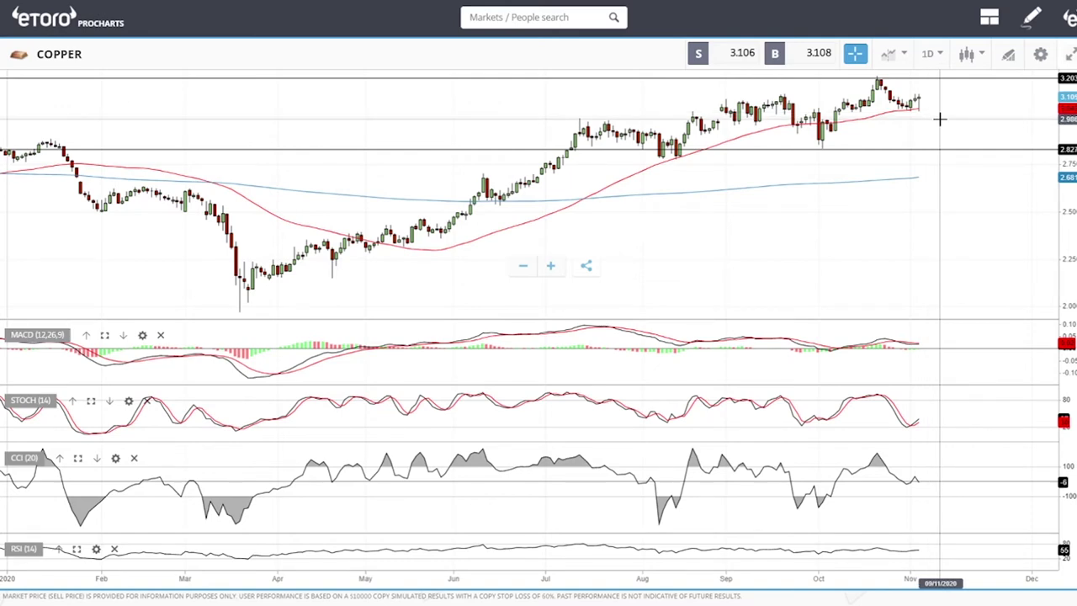
Find gold in the markets search, open the GOLD chart and examine its recent candles against the 50 moving average.
left_click(536, 14)
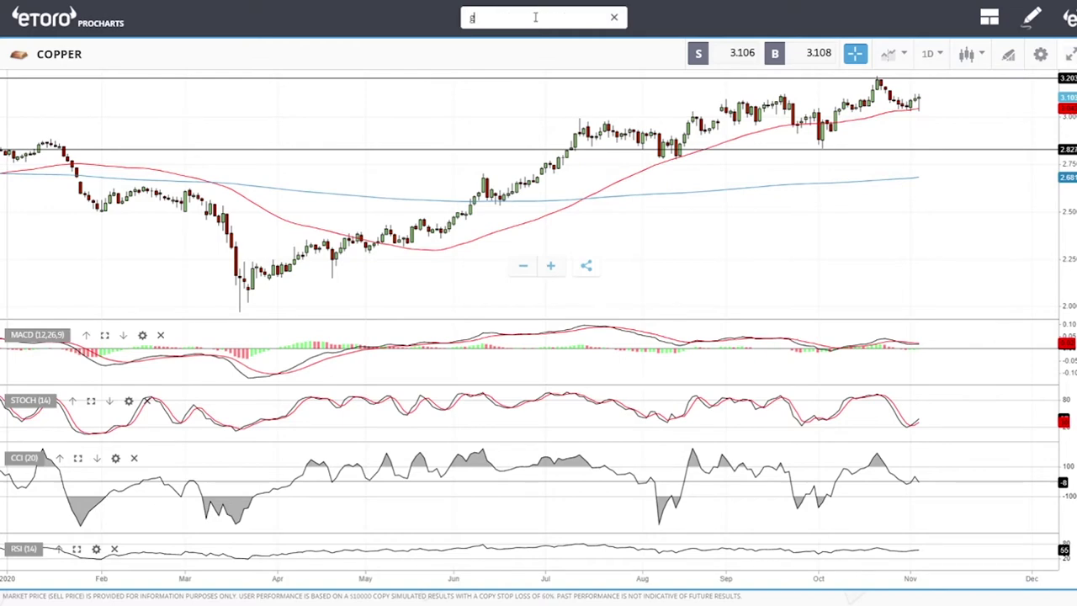
left_click(483, 108)
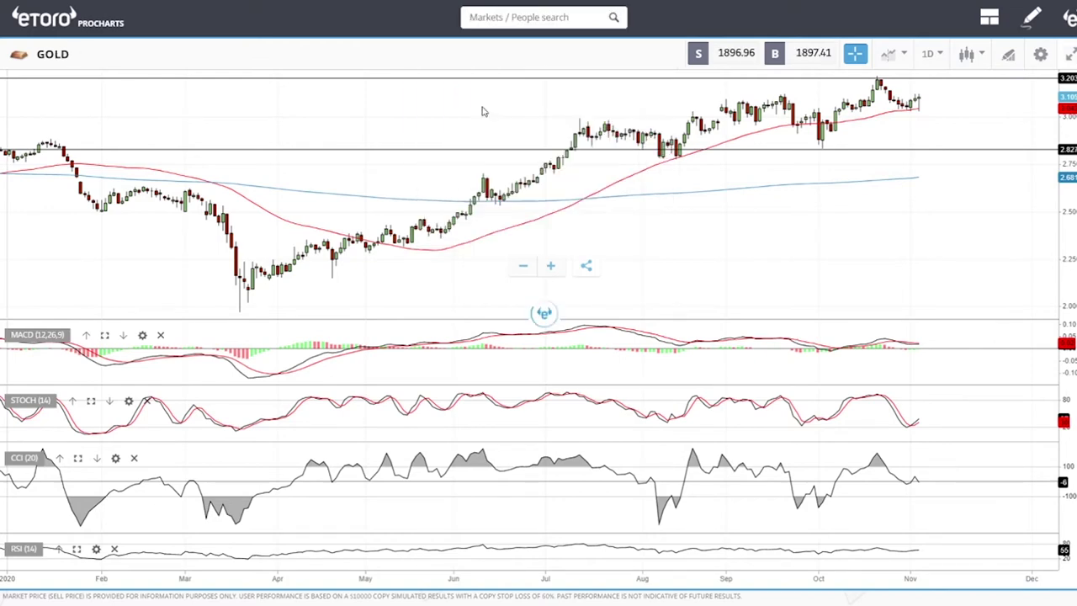
scroll(928, 165, "up", 3)
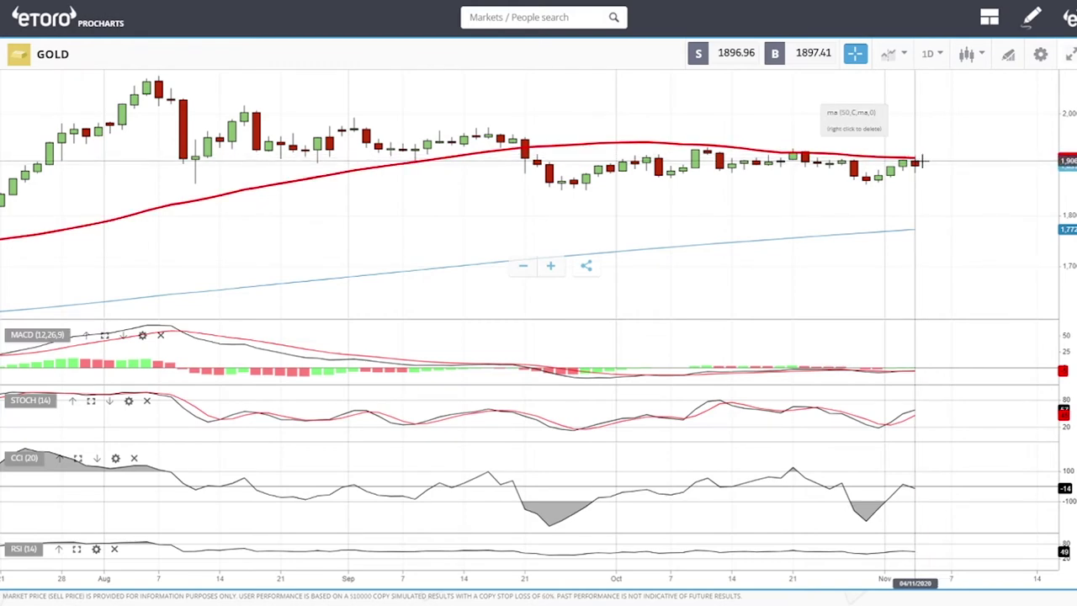
scroll(922, 160, "down", 3)
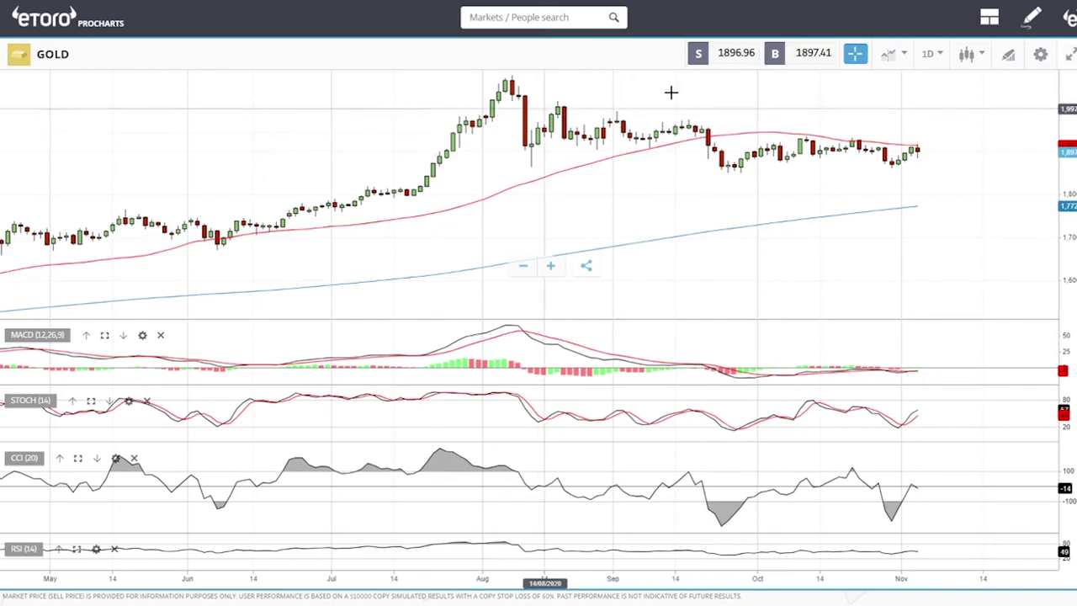
Draw a rectangle on the GOLD chart from late July to just past the latest candle, between about 1,940 and 1,980.
left_click(1006, 56)
scroll(685, 289, "down", 3)
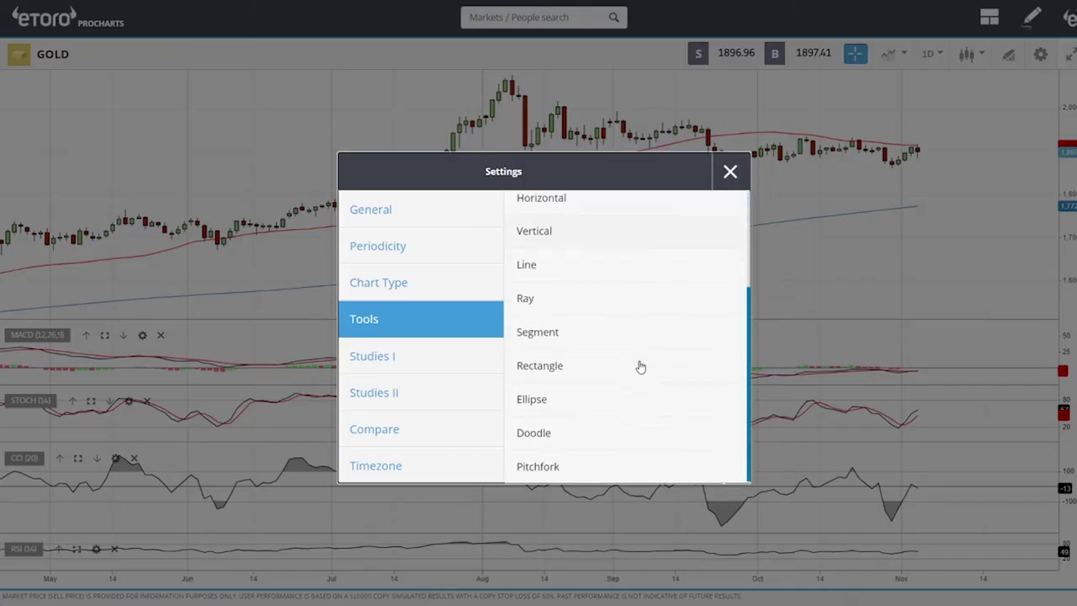
left_click(589, 374)
left_click_drag(440, 118, 958, 134)
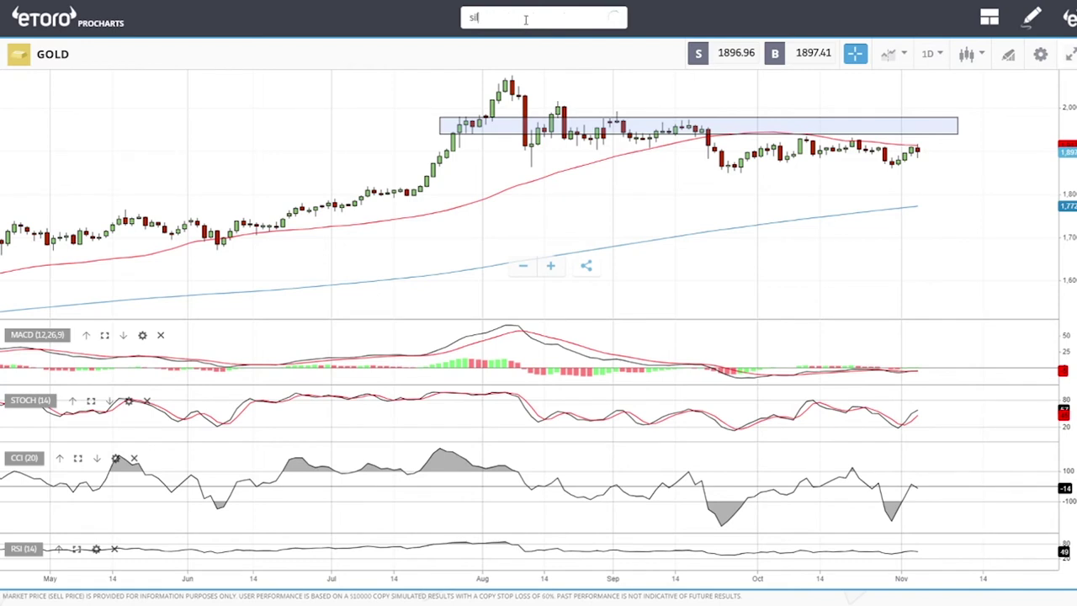
Open the SILVER chart from the markets search and examine its price action back to November of the previous year.
left_click(492, 100)
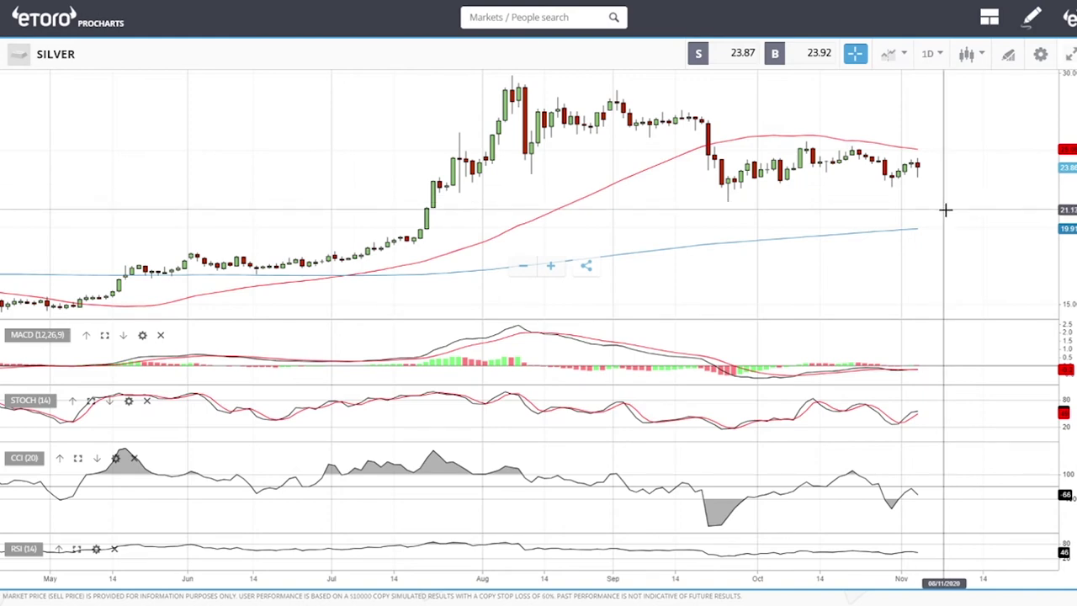
scroll(944, 209, "down", 3)
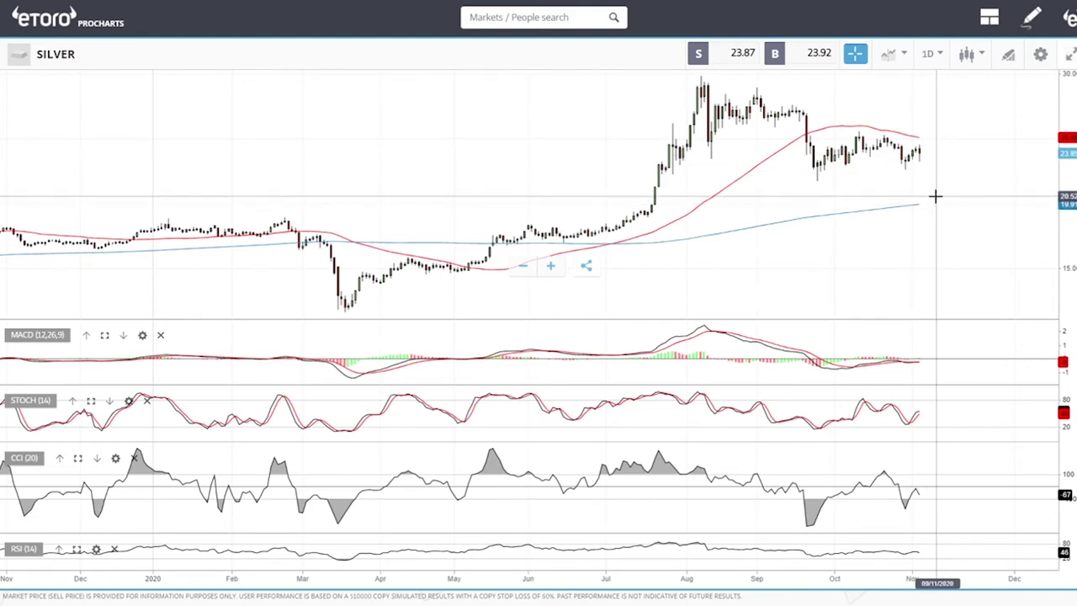
Find cocoa in the markets search, open the COCOA chart and examine its candles over roughly the past year.
left_click(546, 16)
type("coc")
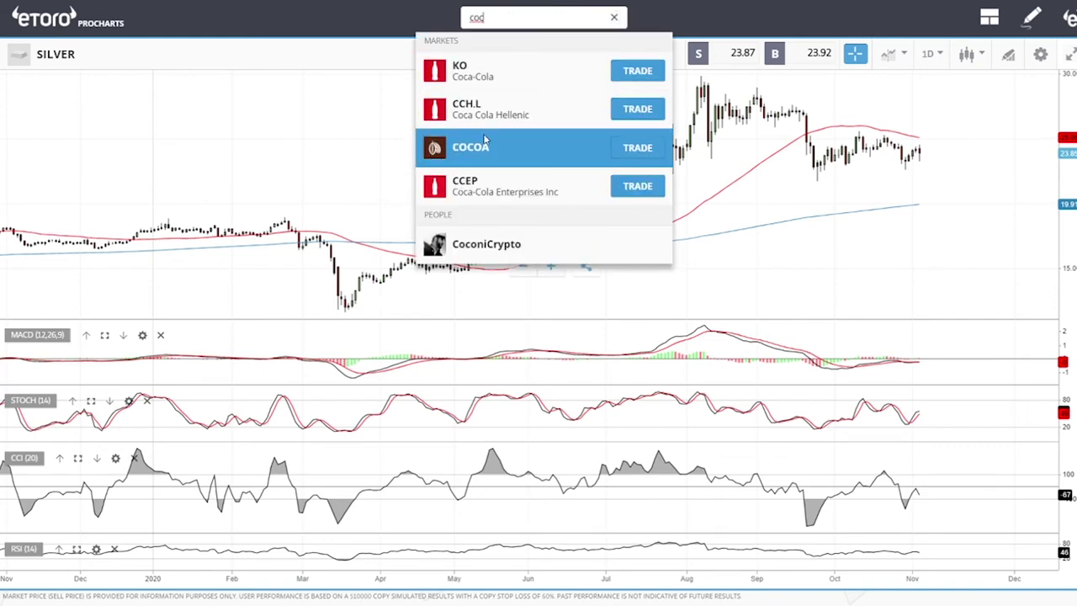
left_click(480, 146)
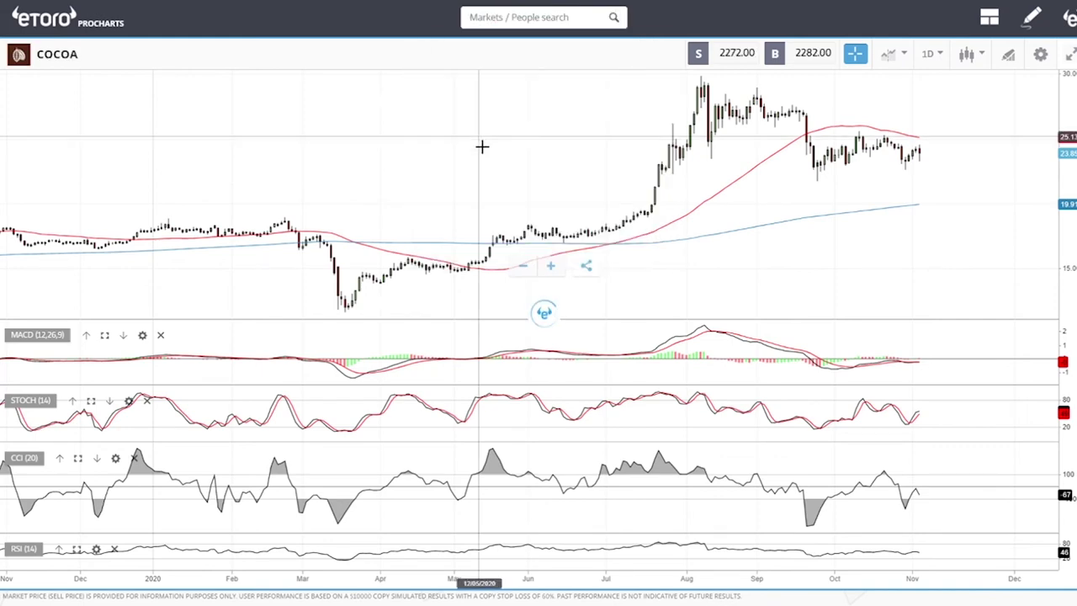
scroll(990, 266, "up", 5)
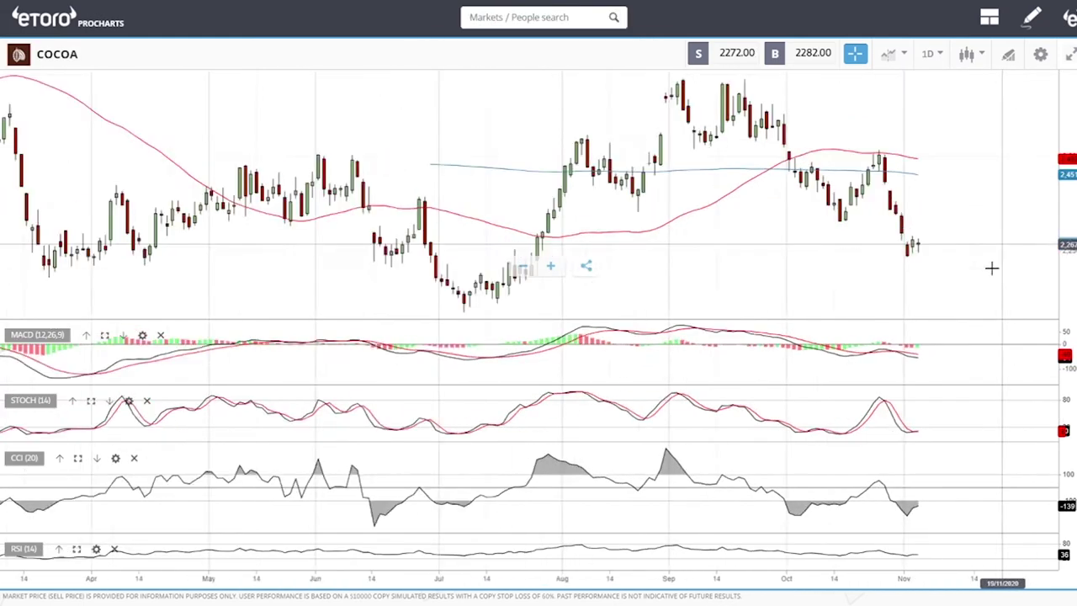
scroll(990, 268, "down", 5)
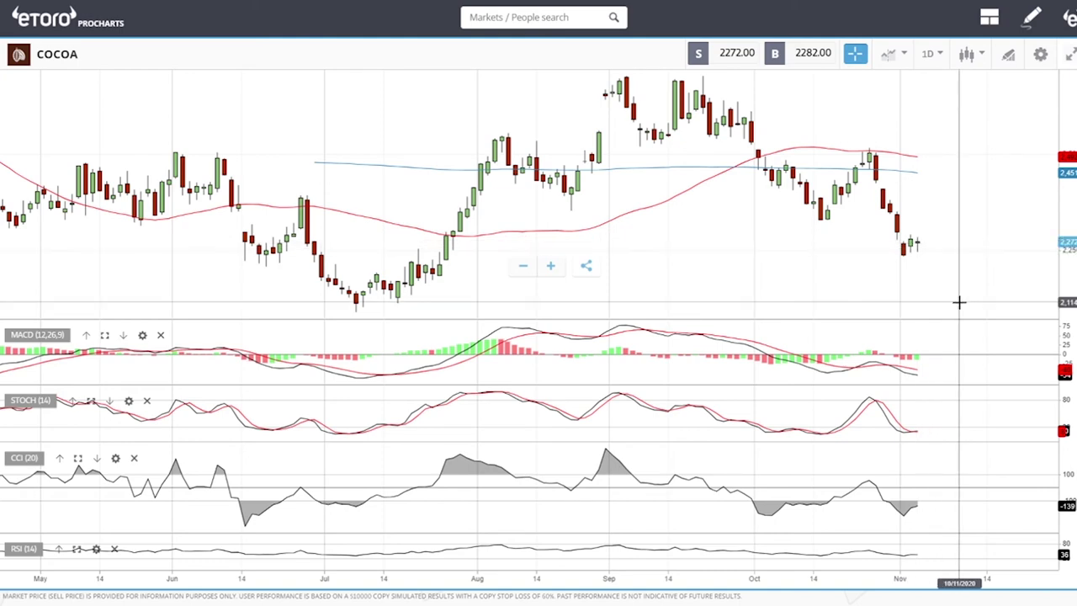
scroll(956, 278, "down", 3)
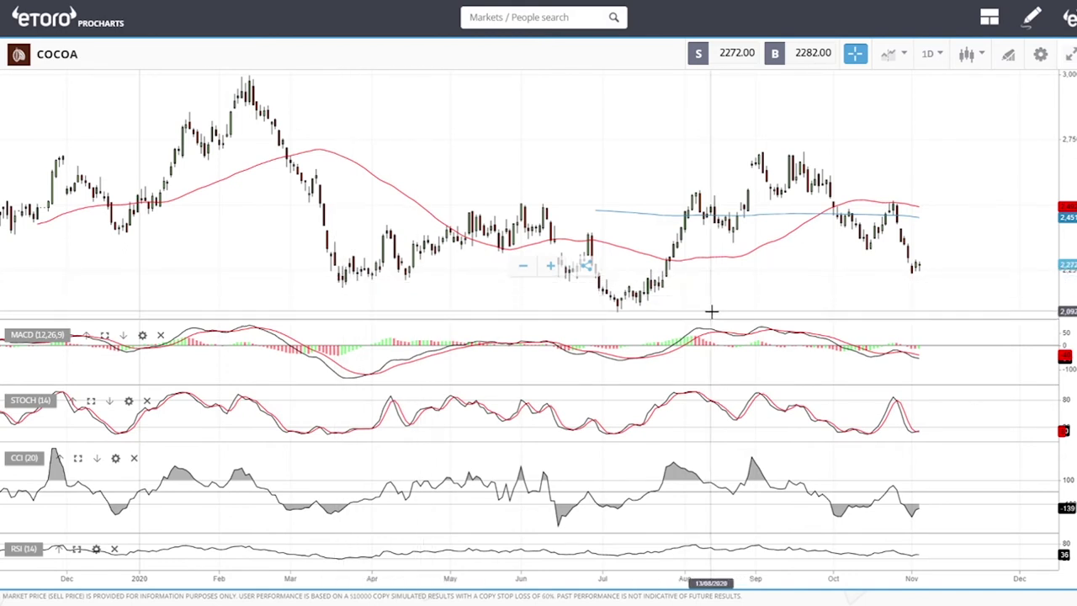
Draw horizontal lines on the COCOA chart at about 2,087 along the July low and about 2,701 along the September highs.
left_click(1007, 54)
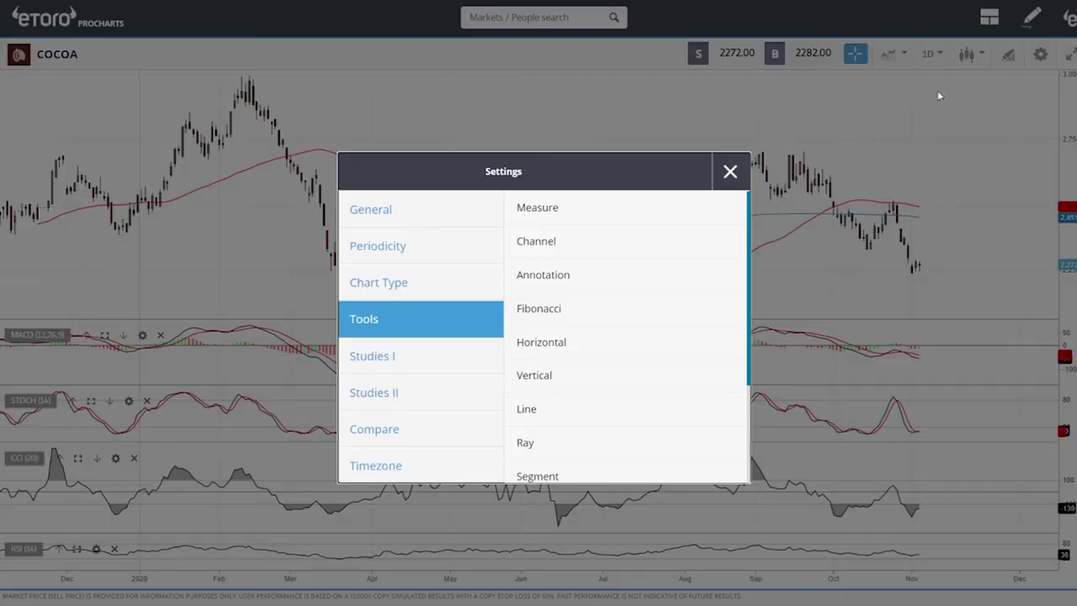
left_click(616, 313)
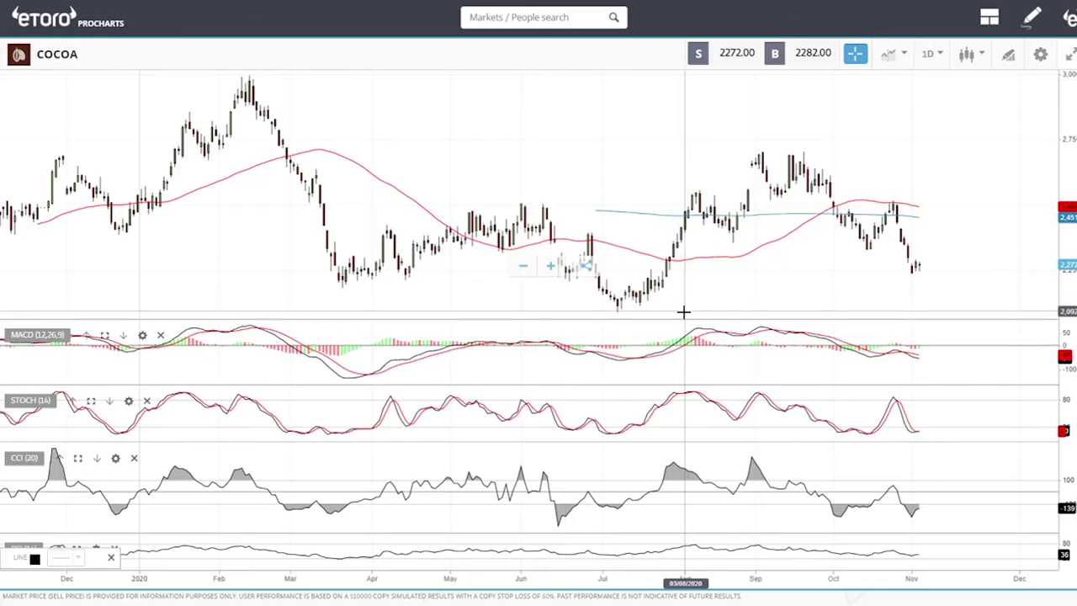
left_click(1008, 54)
left_click(555, 350)
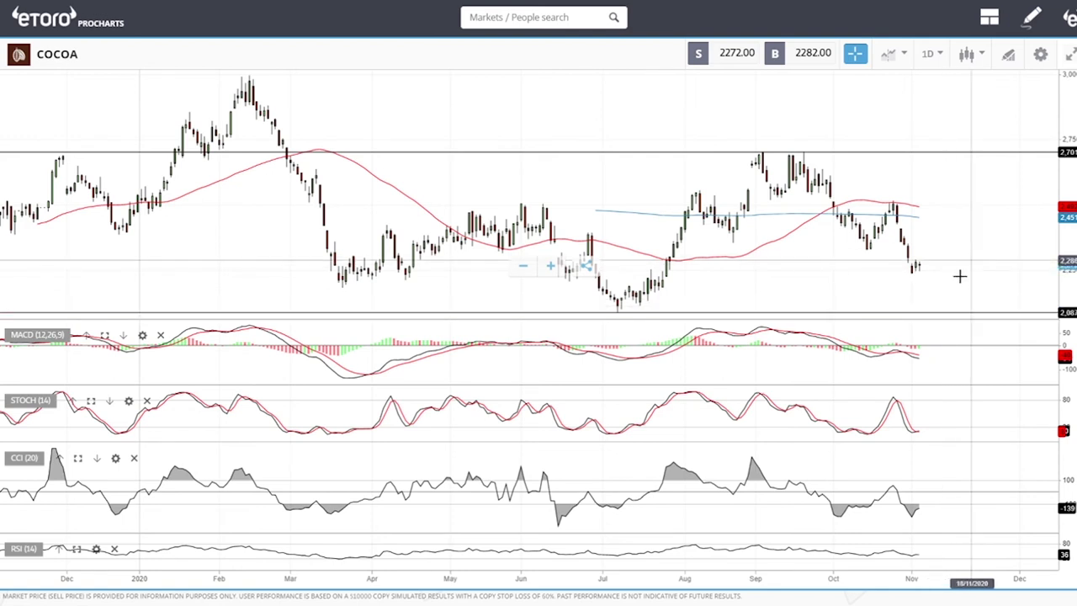
left_click(1007, 154)
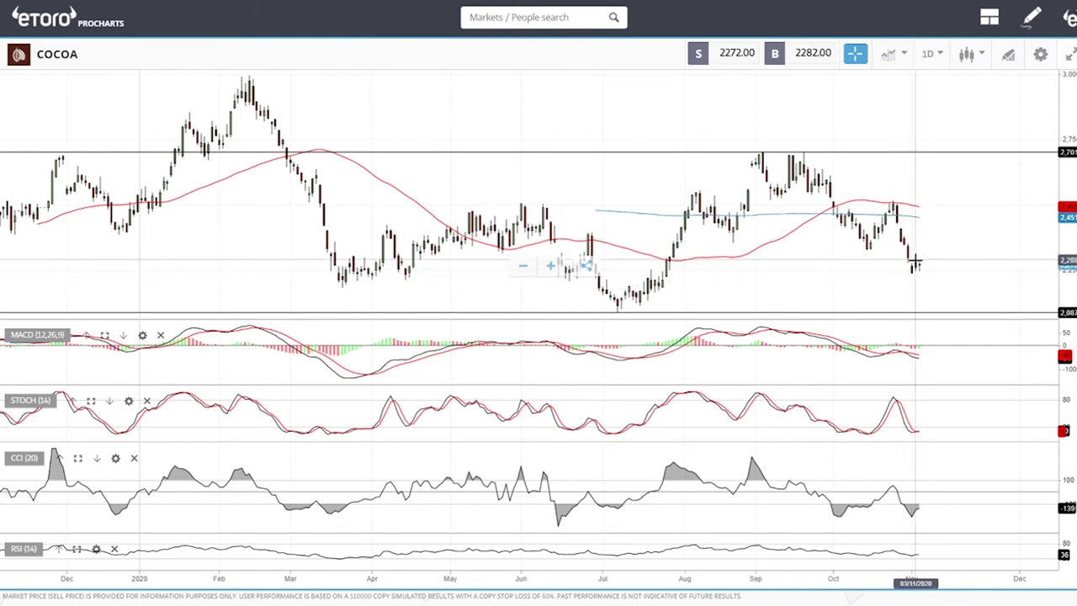
Find platinum in the markets search and open the PLATINUM chart.
left_click(547, 24)
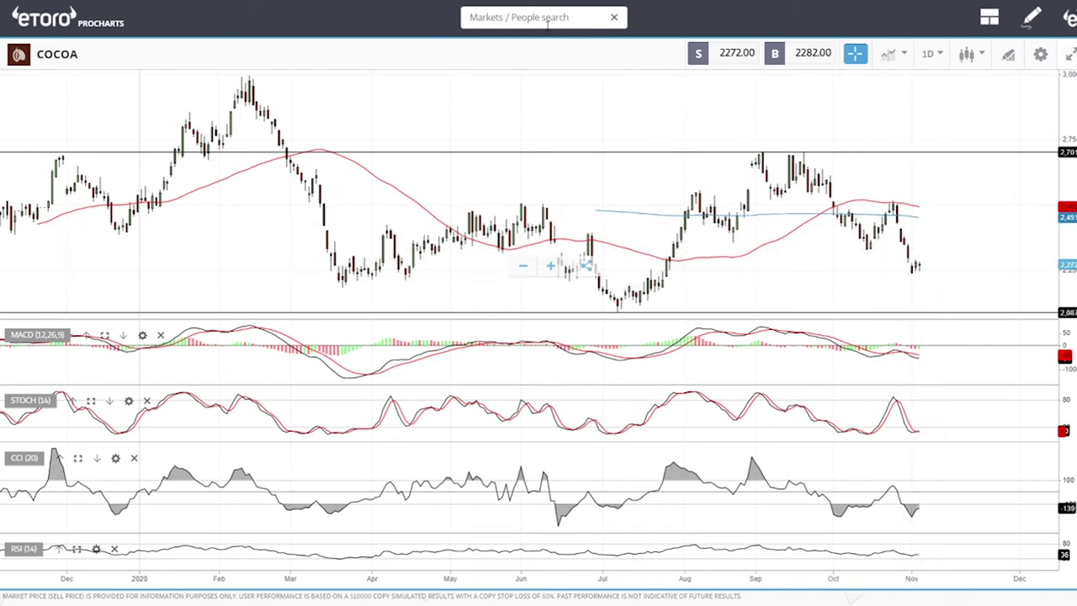
type("pla")
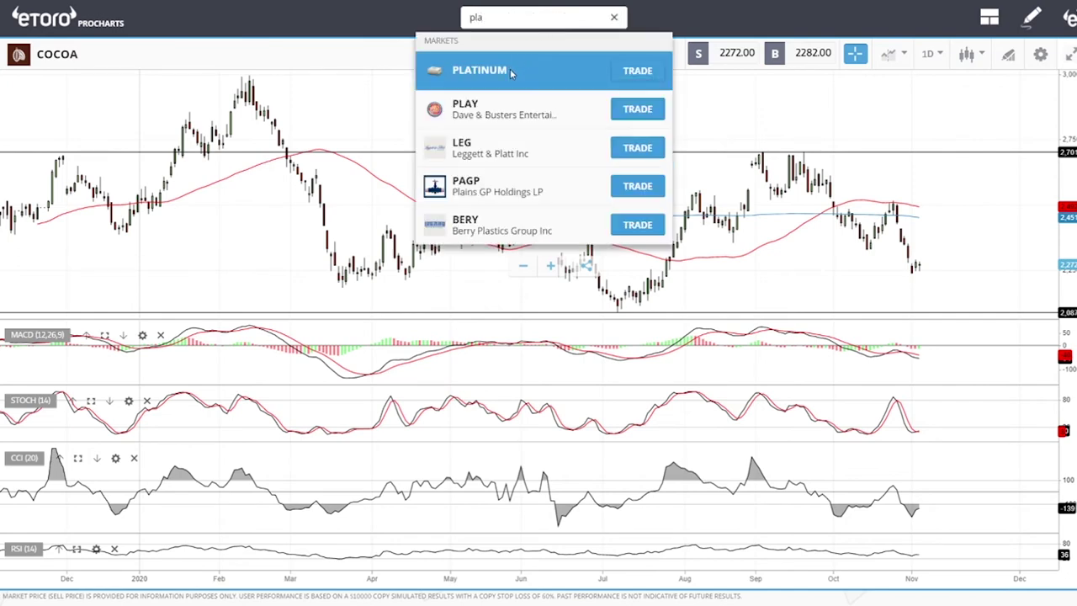
left_click(508, 73)
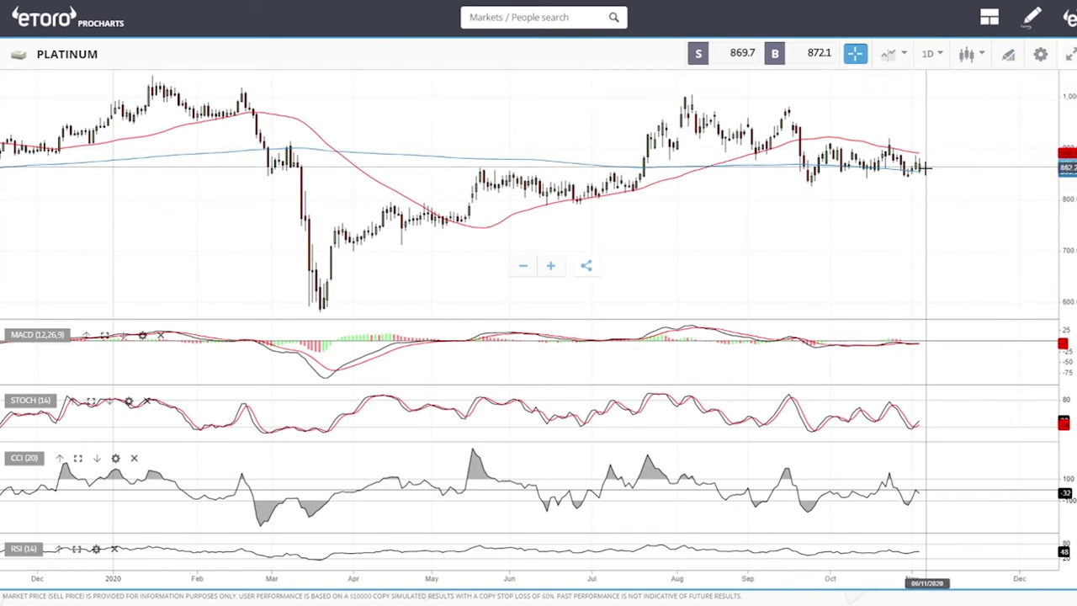
Draw a rectangle on the PLATINUM chart from mid-May to just past the latest candle, between about 802 and 853.
left_click(1006, 56)
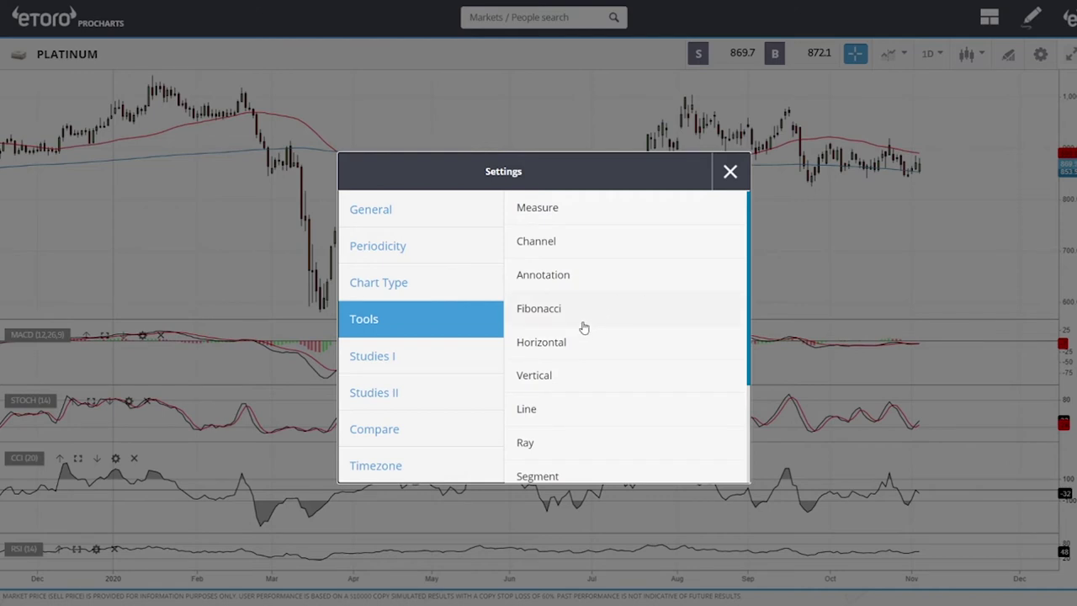
left_click(571, 371)
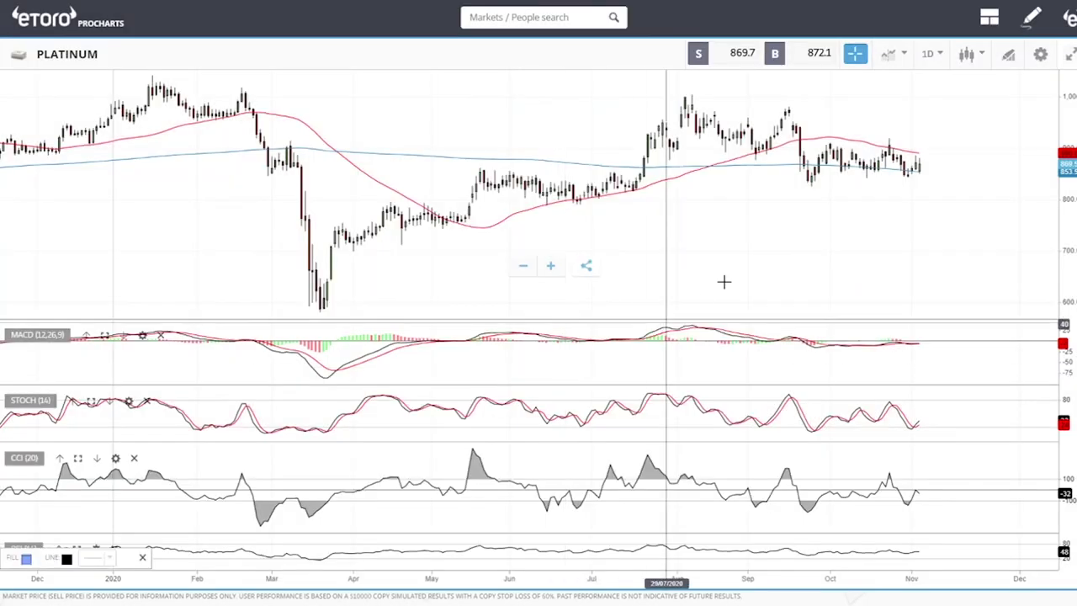
left_click(476, 172)
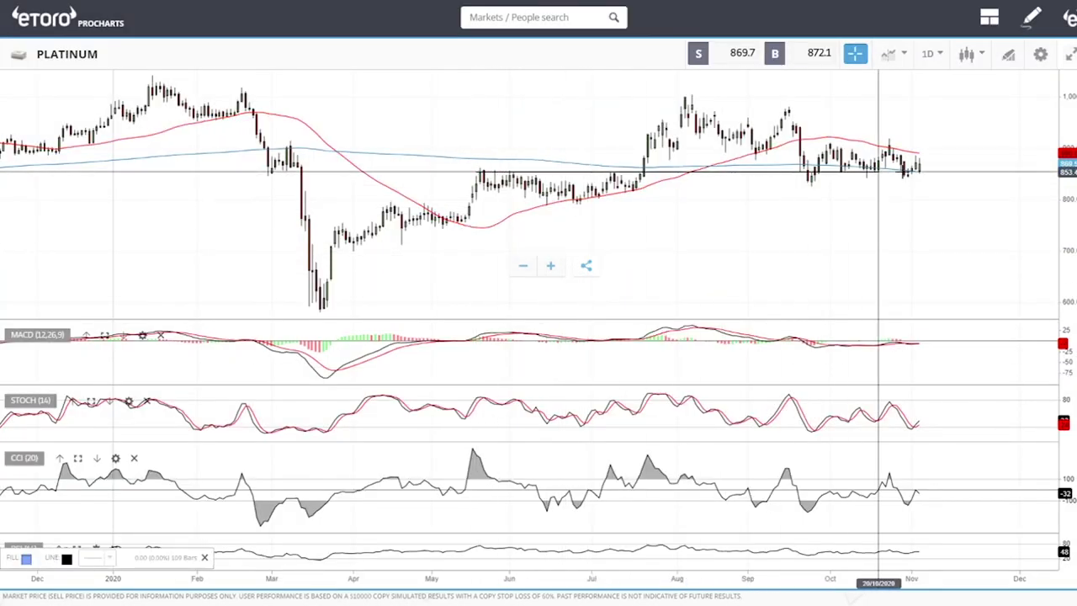
left_click(945, 198)
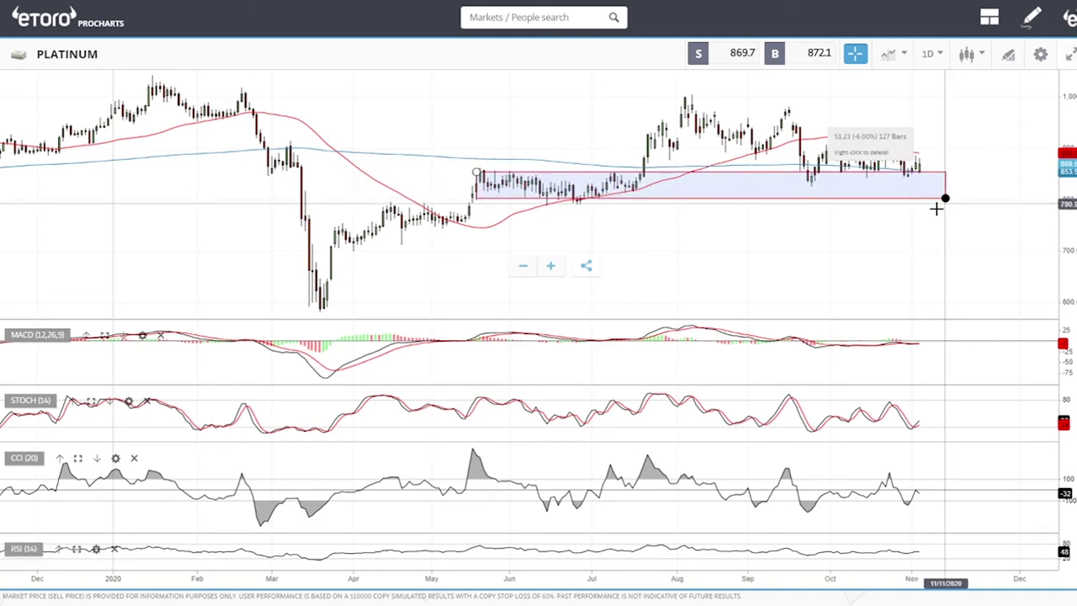
Draw a second rectangle on the PLATINUM chart from early April to mid-November, between about 736 and 786.
left_click(1008, 56)
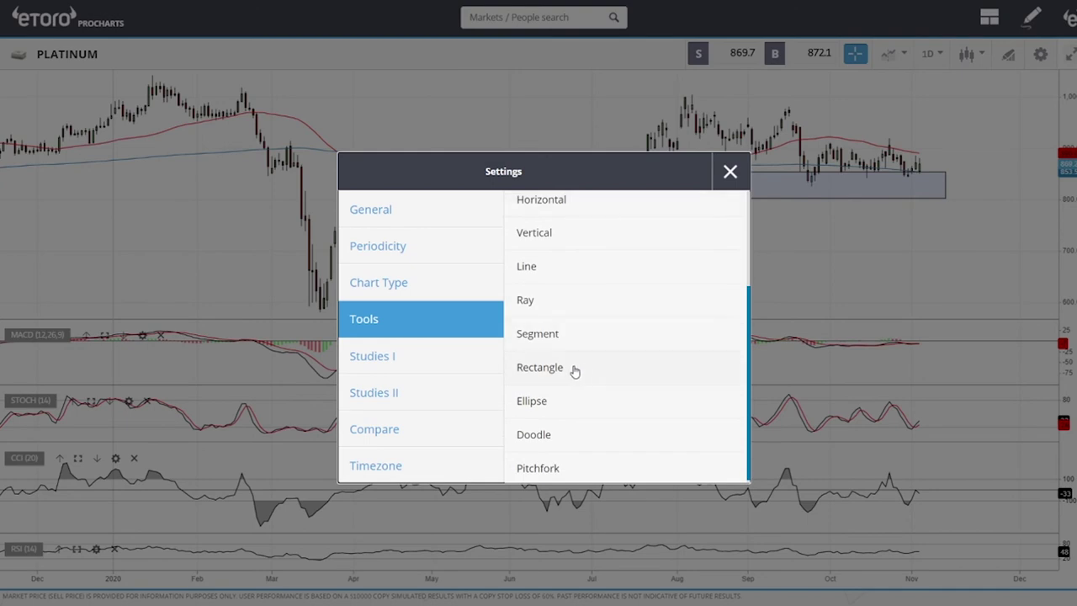
left_click(557, 376)
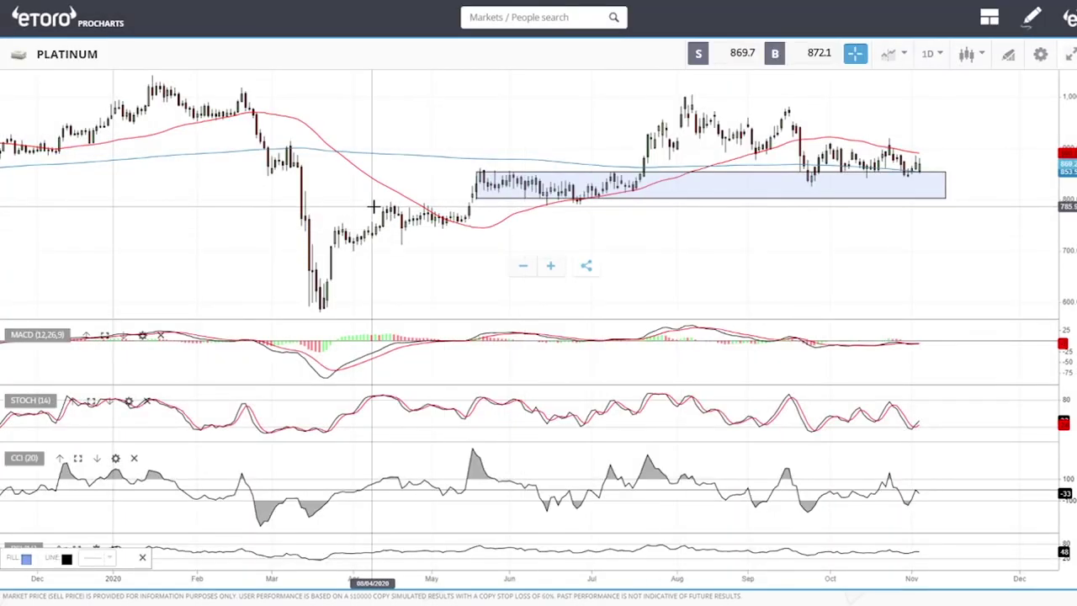
mouse_move(372, 206)
left_mouse_down()
mouse_move(928, 204)
mouse_move(956, 232)
left_mouse_up()
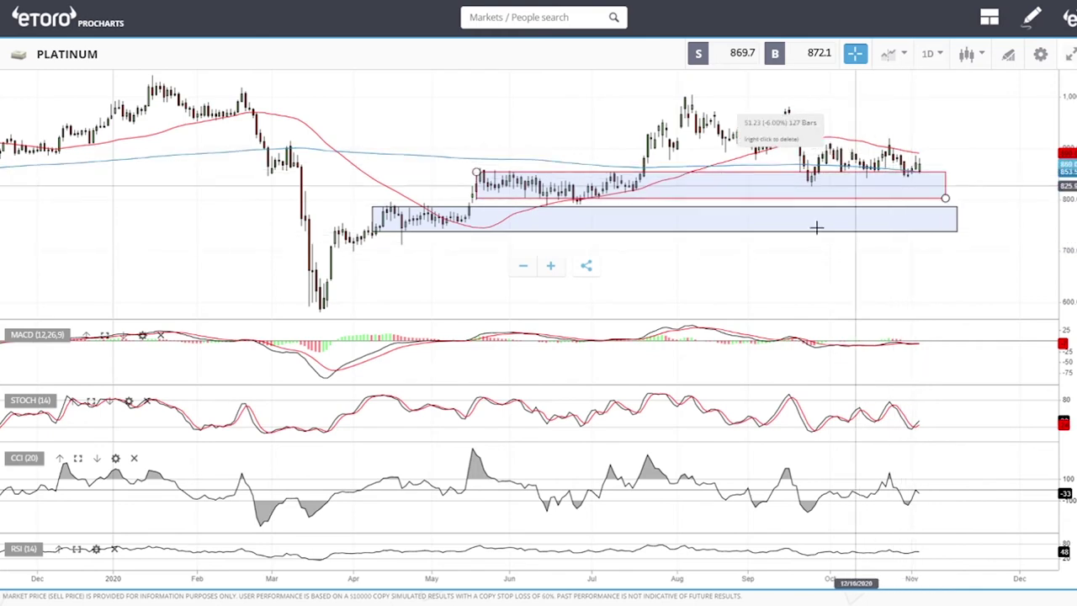
Examine platinum's recent candles against the 50 and 200 moving averages and the two marked zones.
left_click(927, 194)
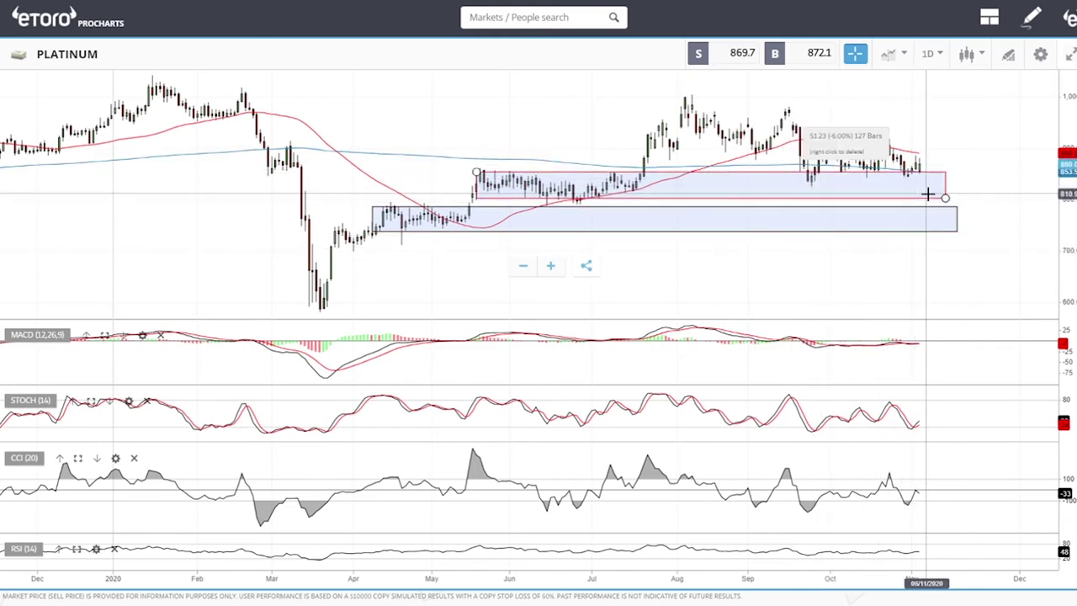
left_click(867, 229)
left_click(822, 295)
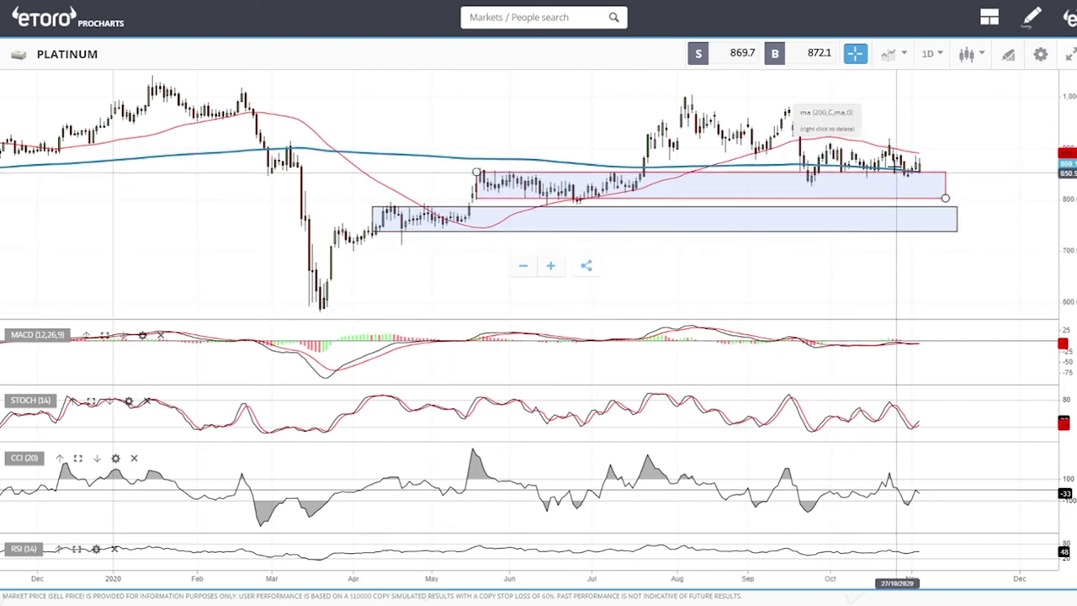
scroll(955, 145, "up", 3)
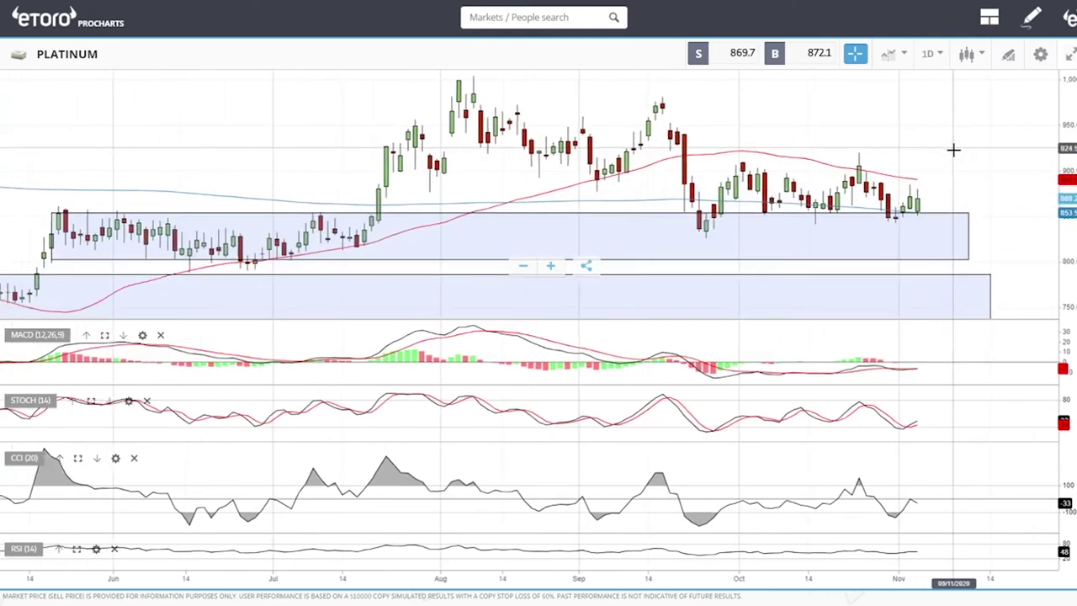
left_click(910, 215)
left_click(947, 148)
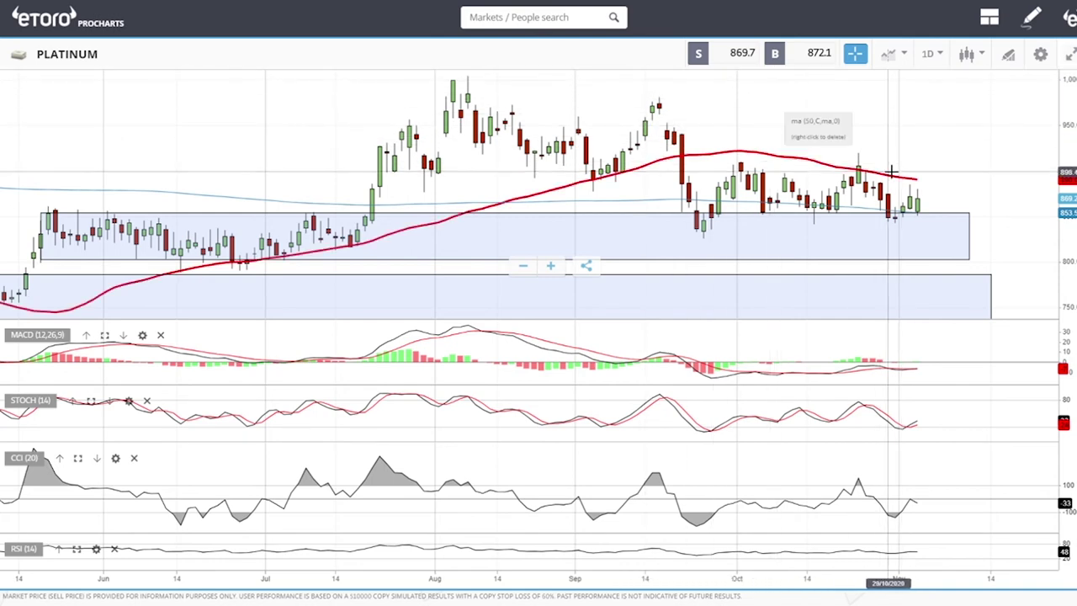
scroll(890, 148, "down", 3)
scroll(956, 227, "up", 3)
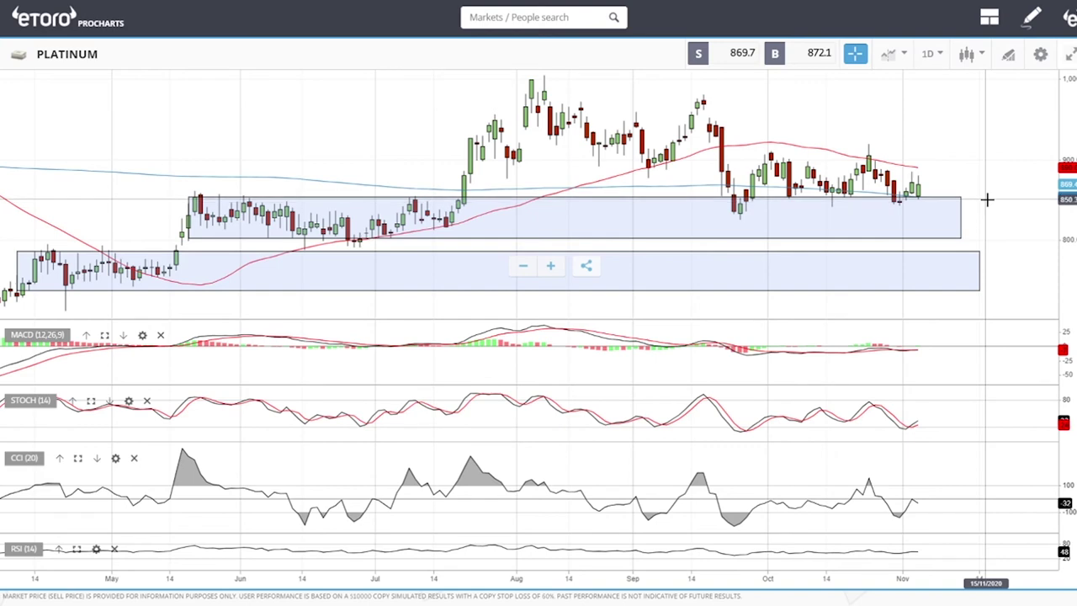
scroll(987, 200, "down", 3)
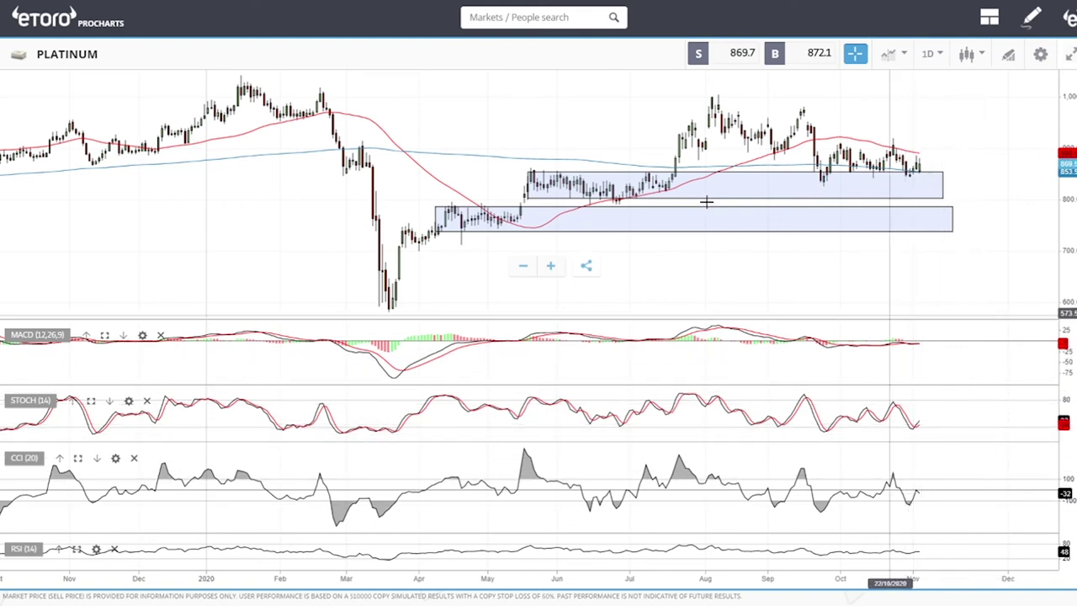
Find sugar in the markets search, open the SUGAR chart and view its candles since mid-May.
left_click(506, 20)
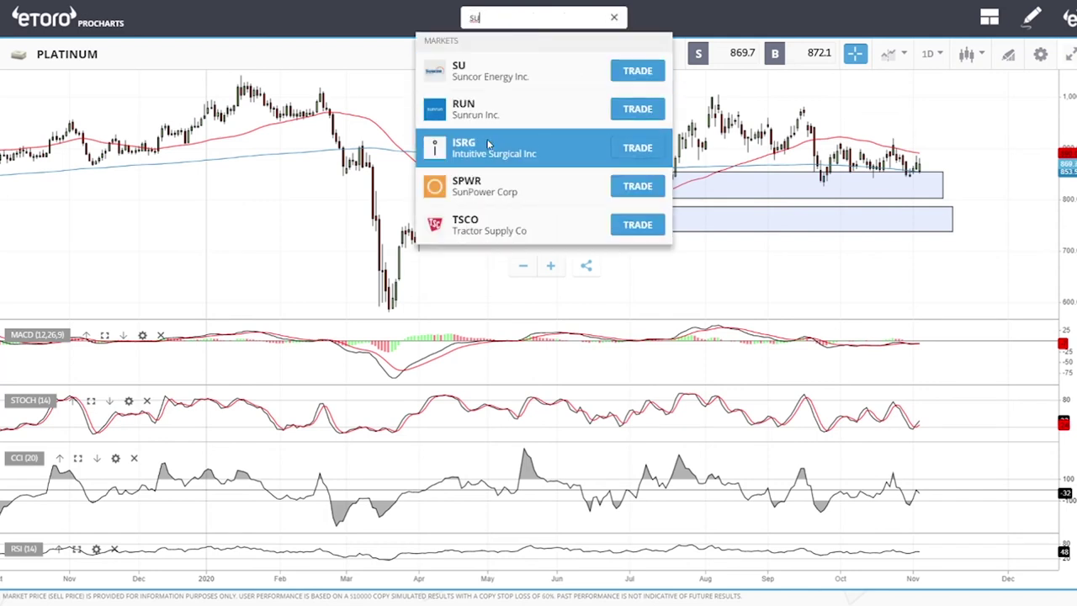
left_click(481, 74)
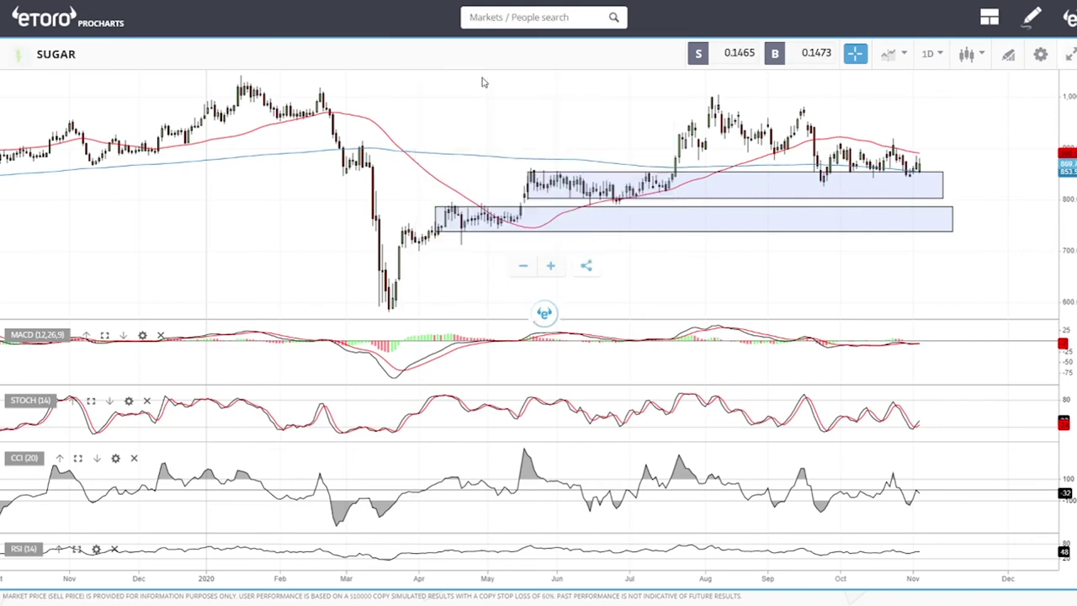
scroll(934, 135, "up", 5)
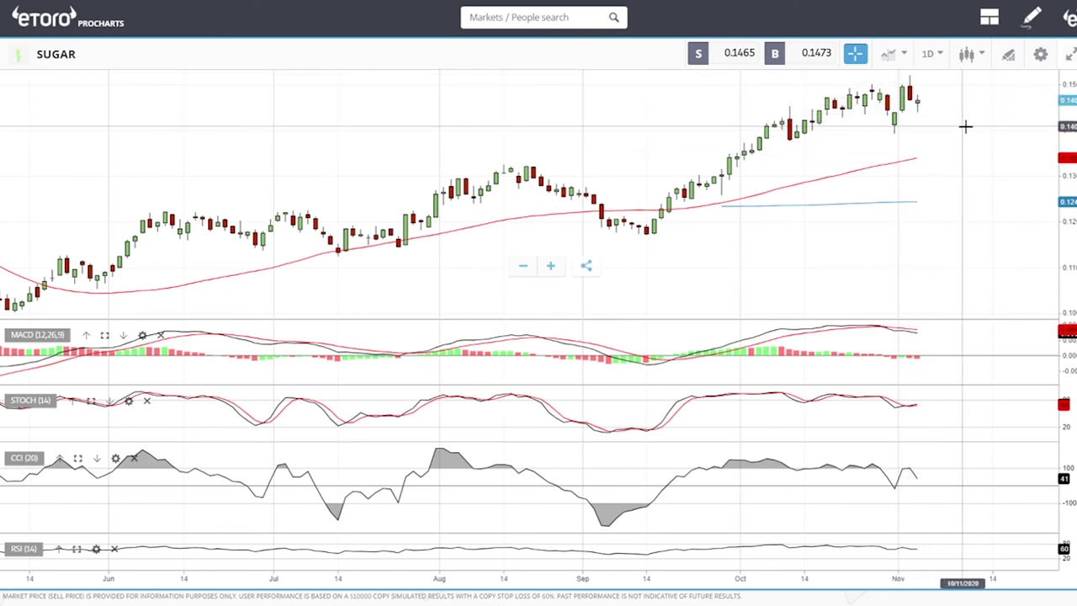
Draw a horizontal line at about 0.139 along the low near the start of November on the SUGAR chart and review it over a longer period.
left_click(1009, 56)
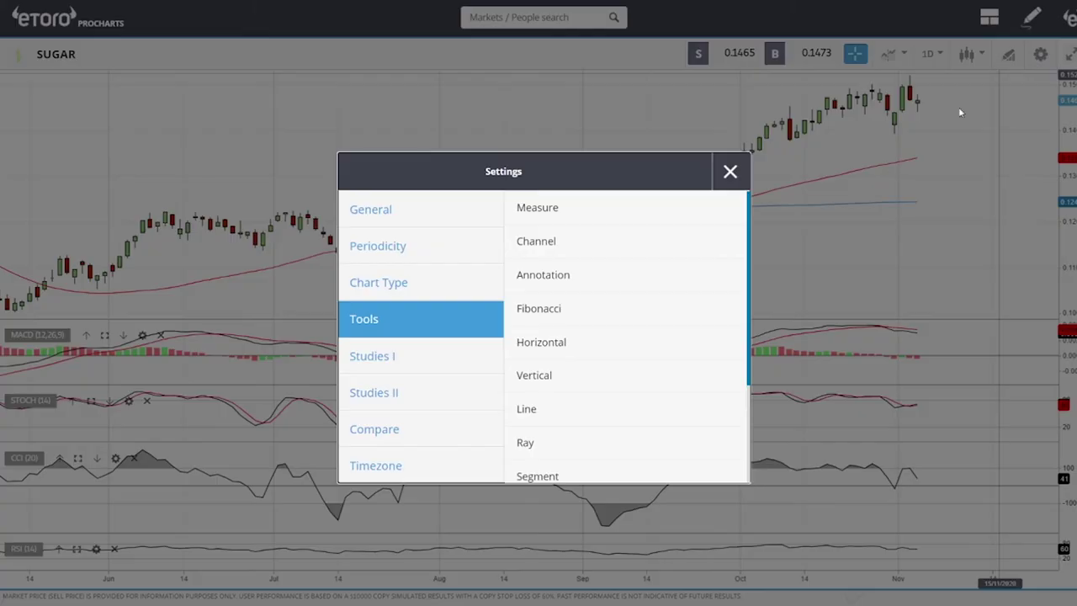
left_click(605, 340)
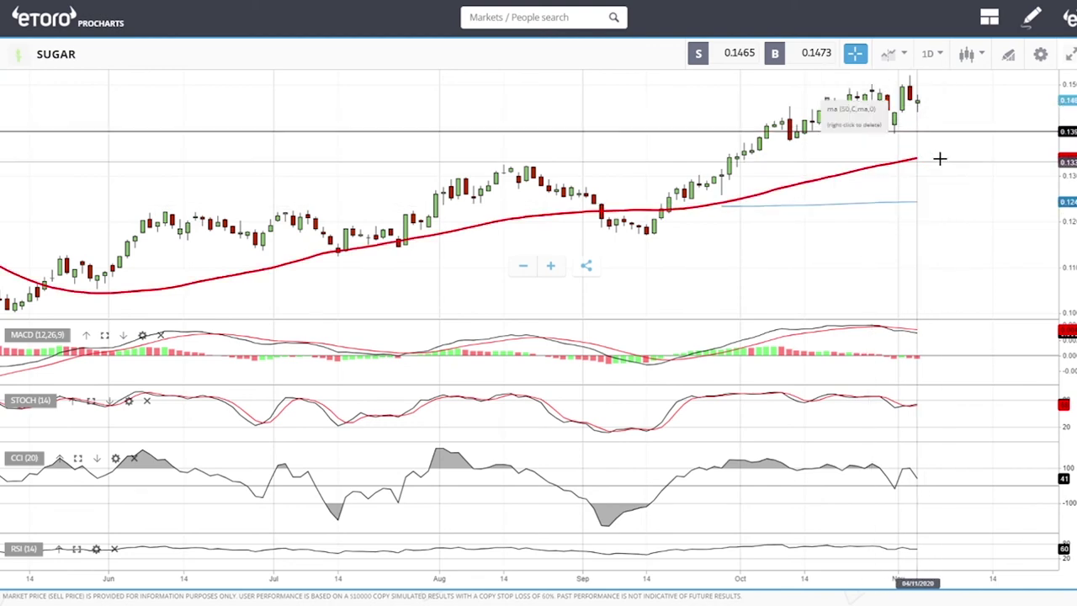
scroll(976, 140, "down", 3)
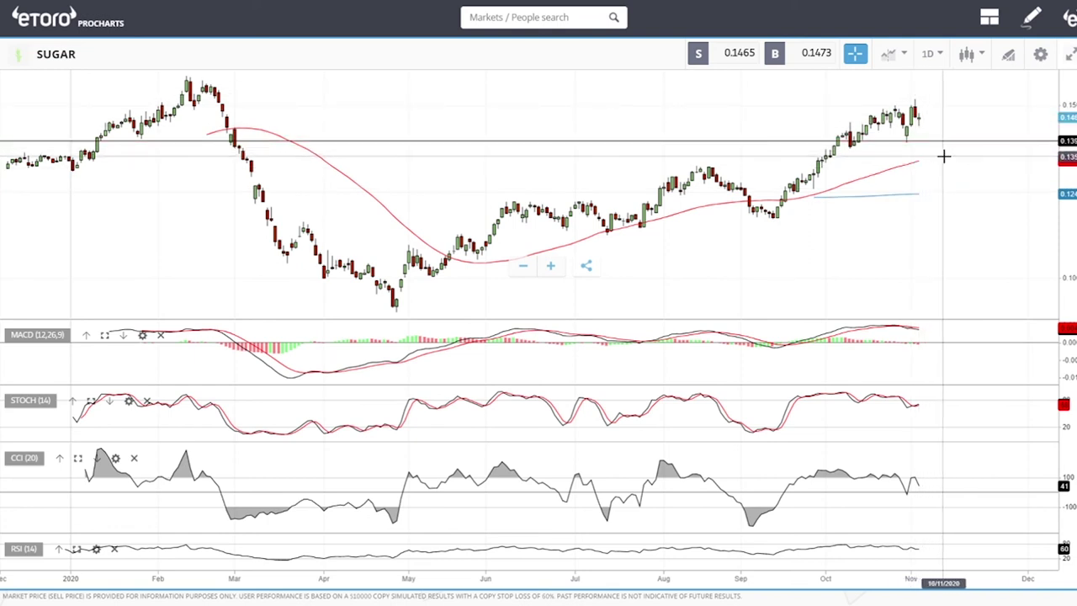
left_click(920, 142)
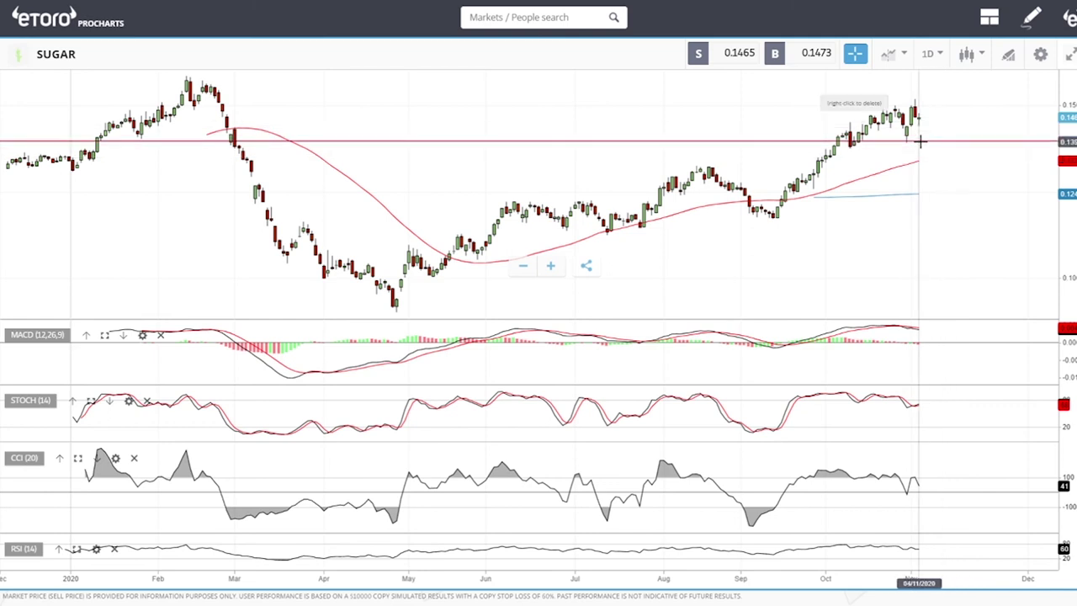
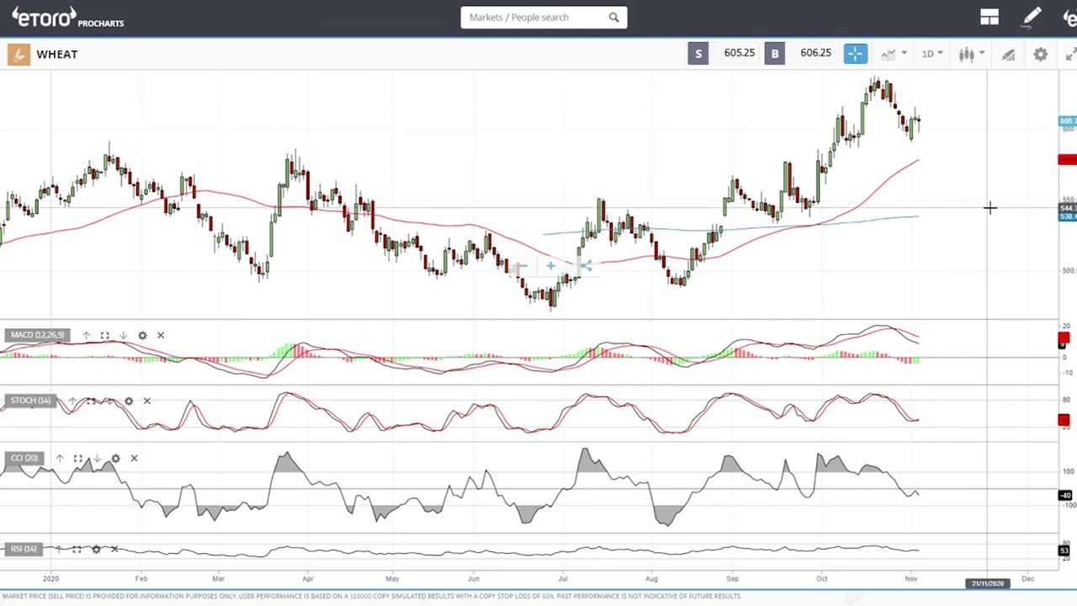
Draw a rising trend line on the WHEAT chart from the mid-August low at about 490 to about 609 in late November and review it against recent candles.
scroll(988, 207, "up", 5)
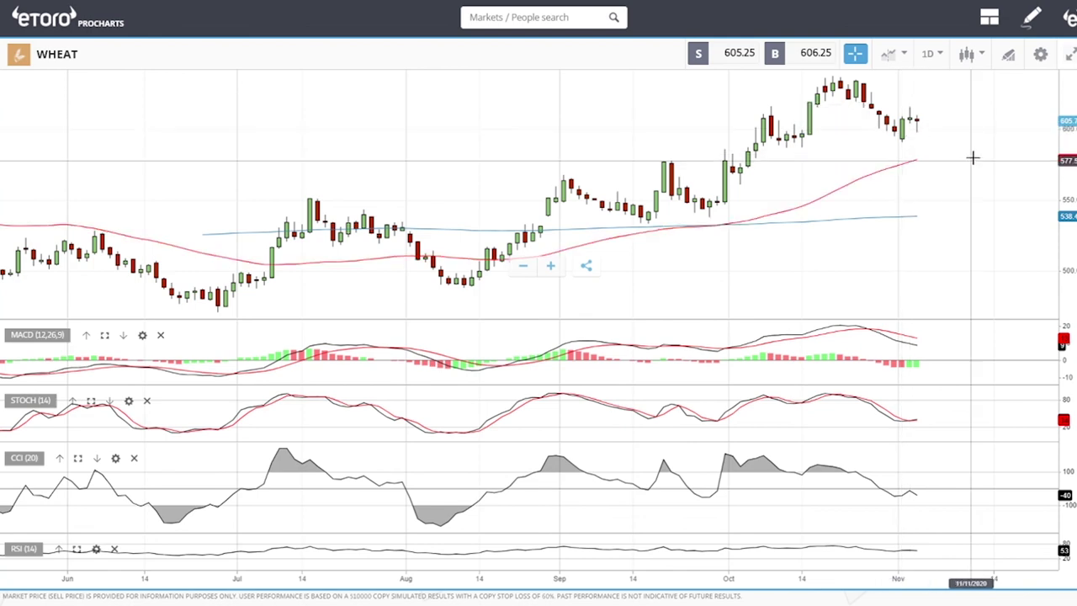
scroll(982, 191, "down", 3)
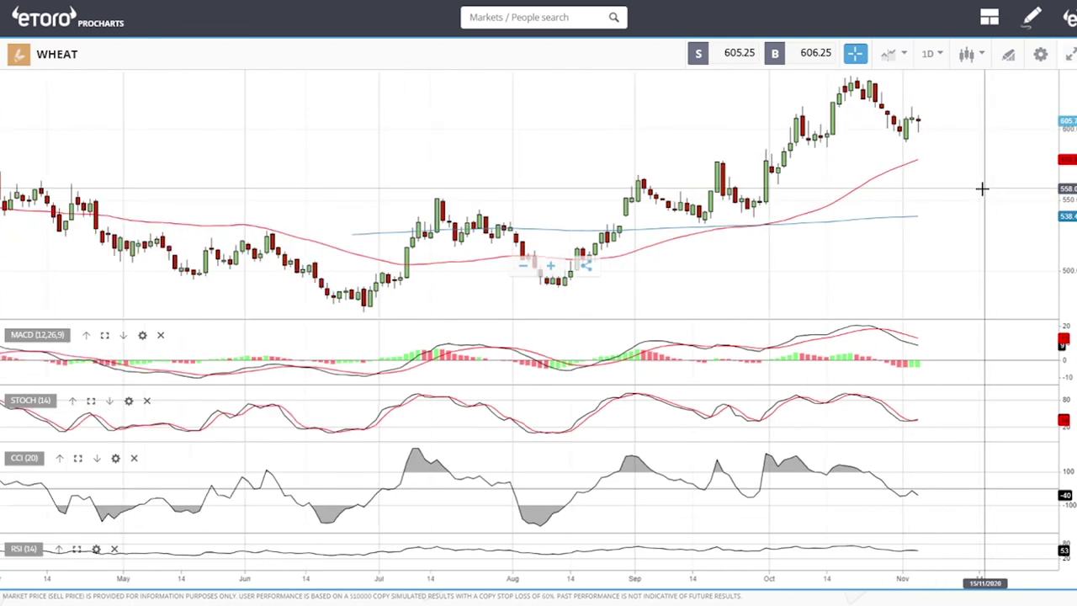
scroll(982, 191, "down", 3)
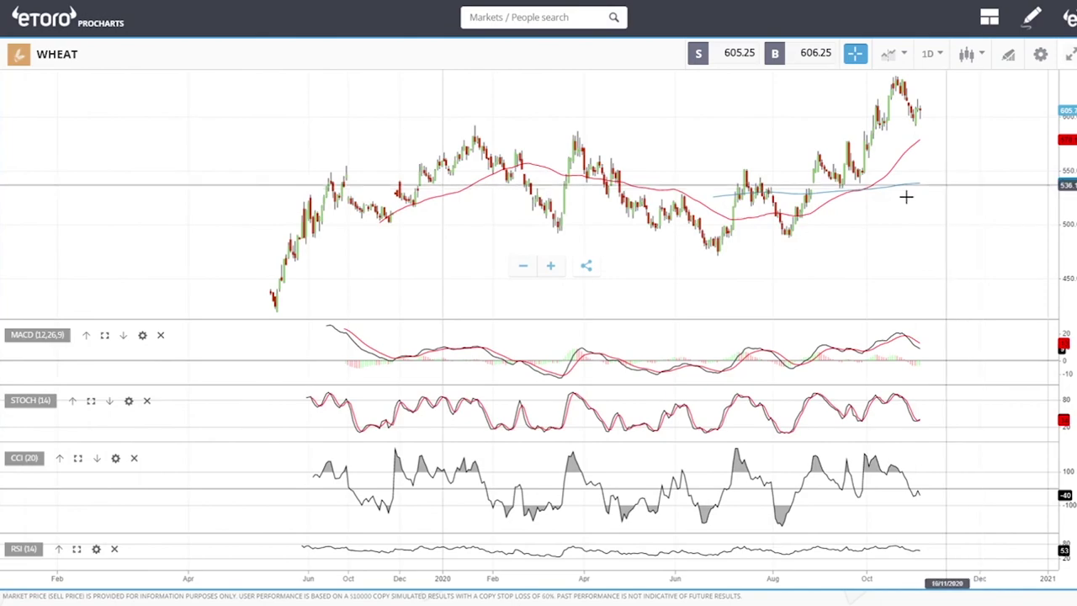
left_click(1009, 54)
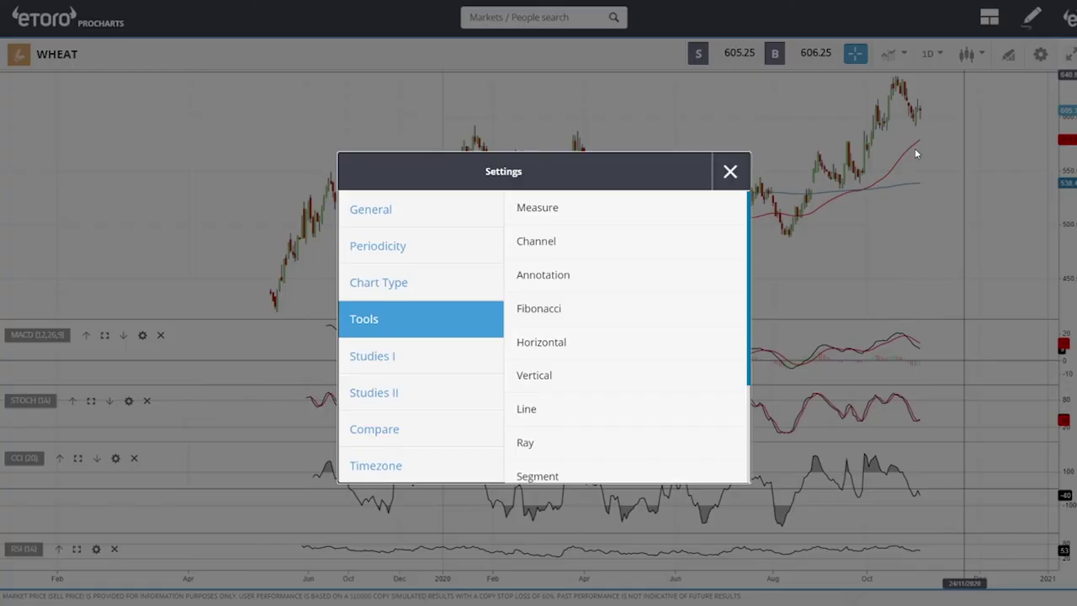
left_click(555, 407)
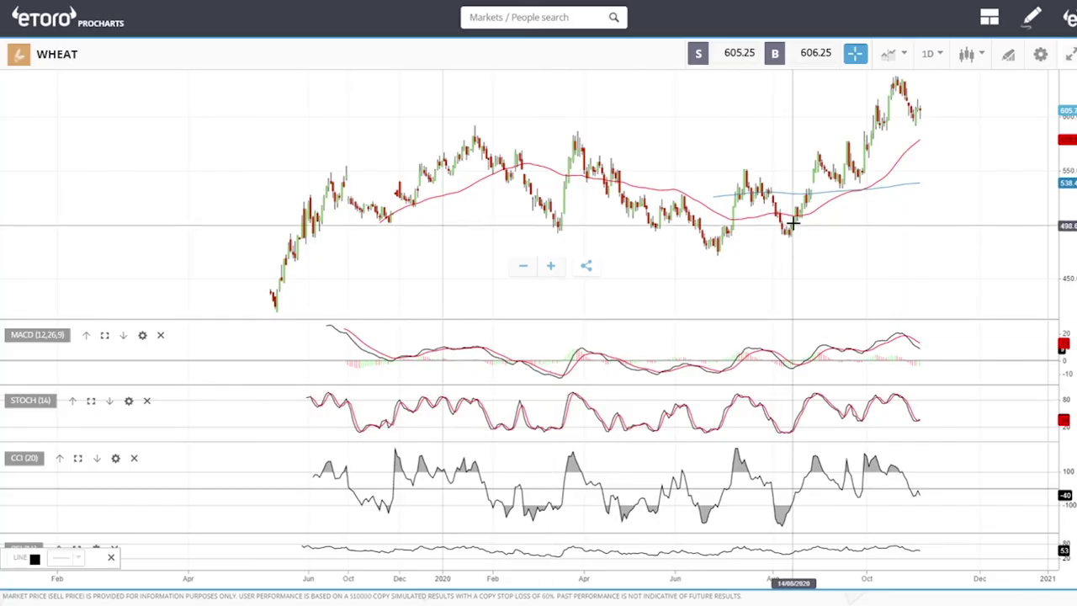
left_click(789, 235)
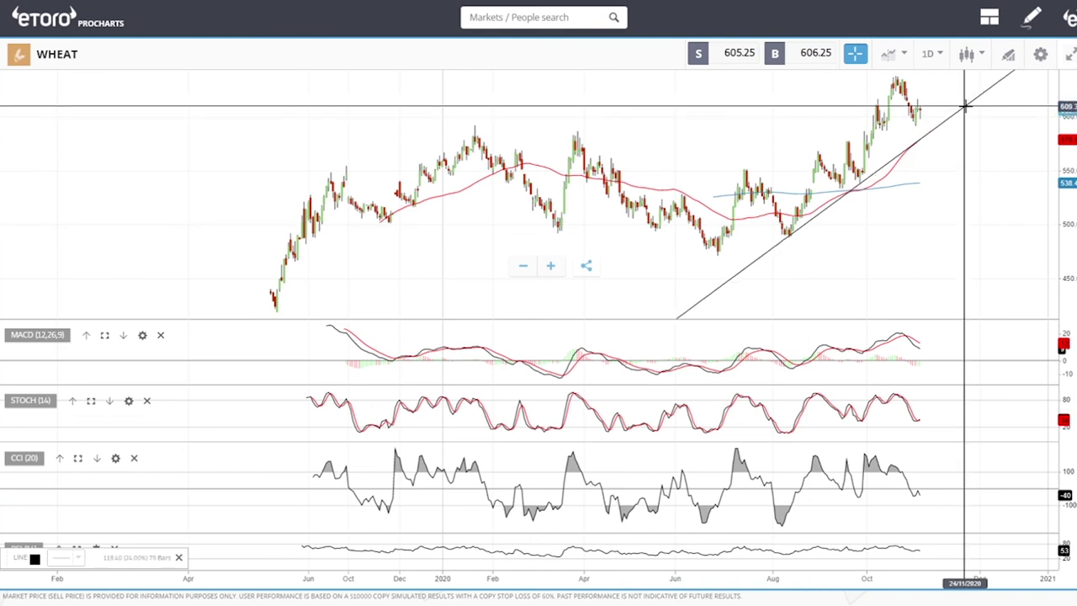
left_click(966, 106)
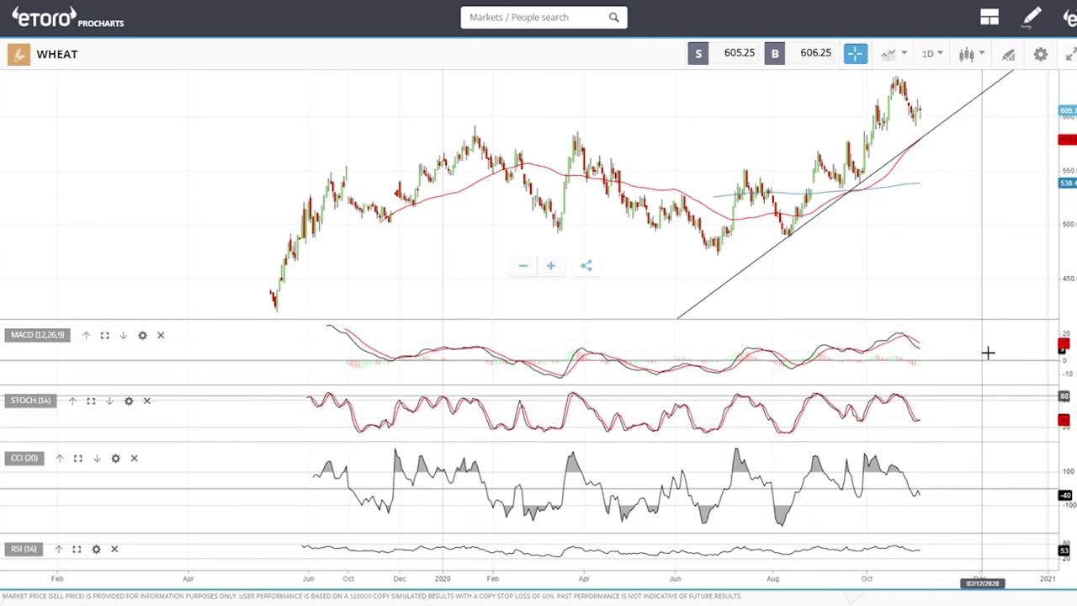
scroll(1002, 273, "up", 5)
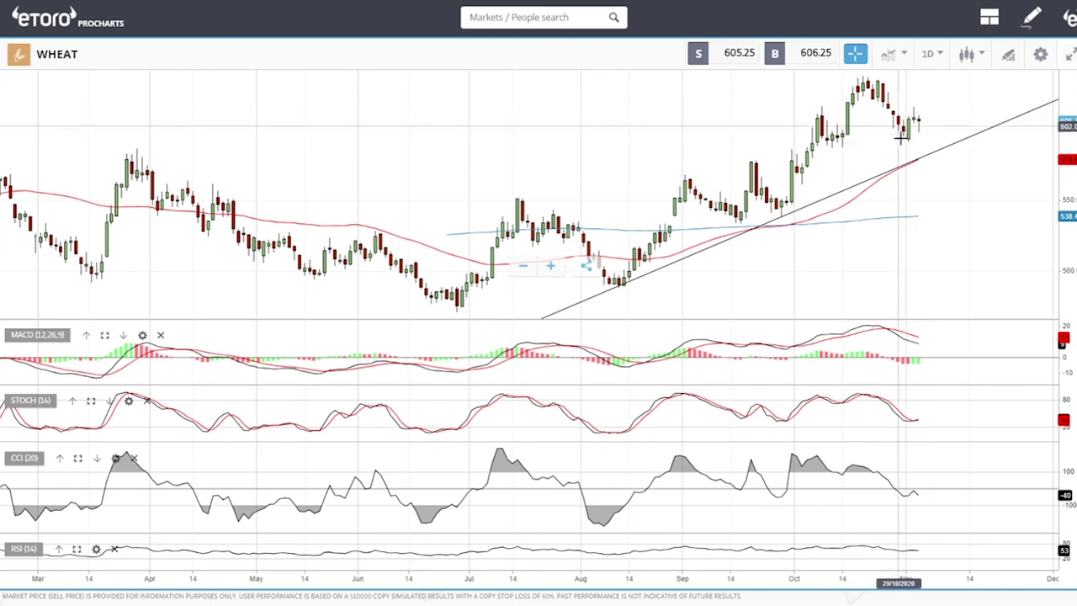
left_click(936, 148)
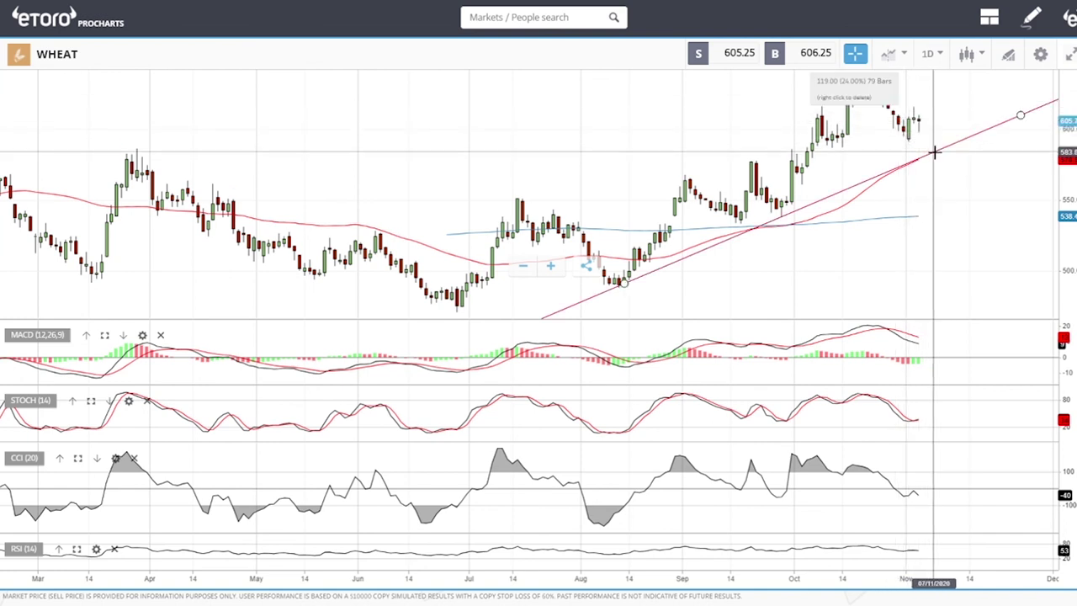
left_click(942, 147)
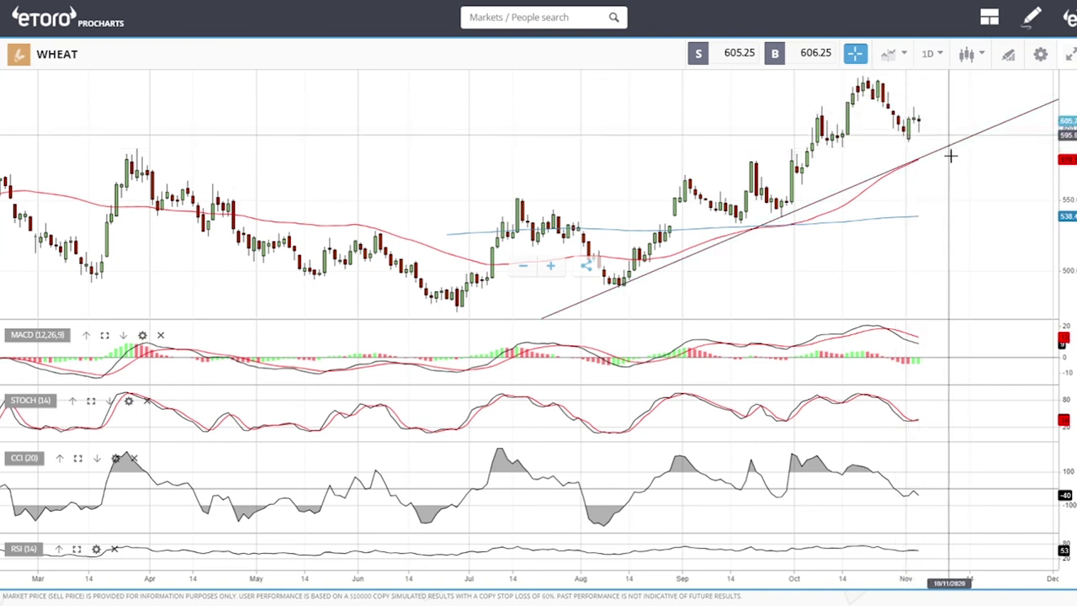